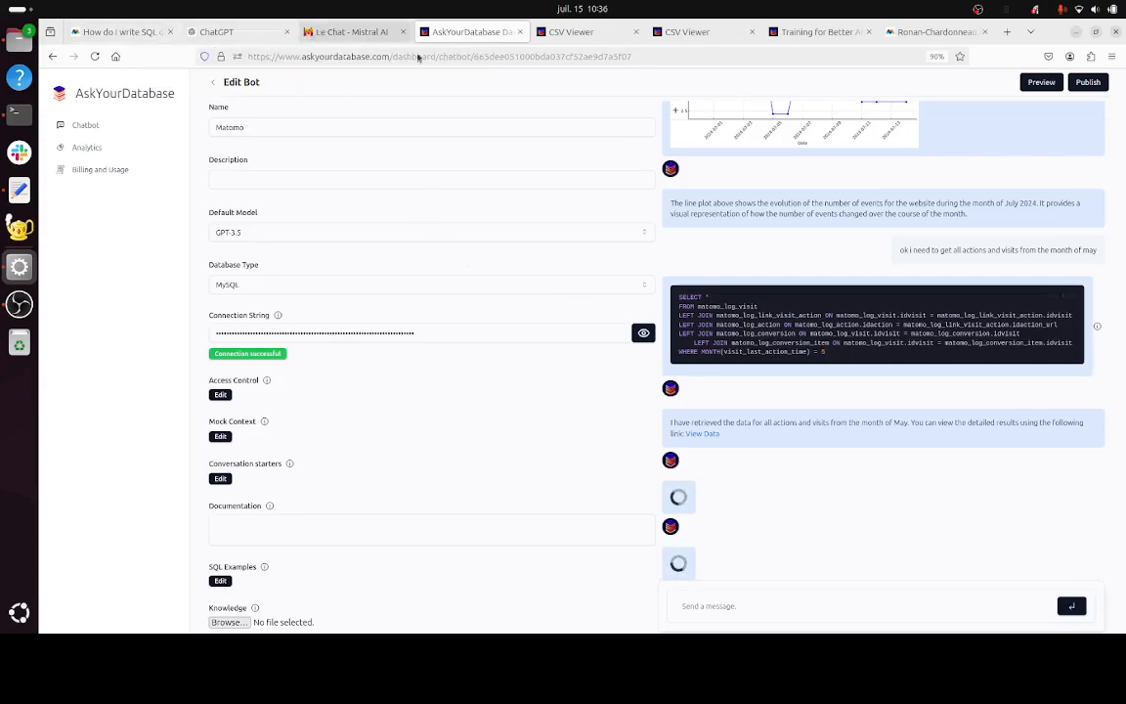
Place the AskYourDatabase page beside the Matomo FAQ and copy "count the number of Unique Pageviews (Based on the Page URL) for a given ID Site.".
left_click_drag(440, 32, 213, 49)
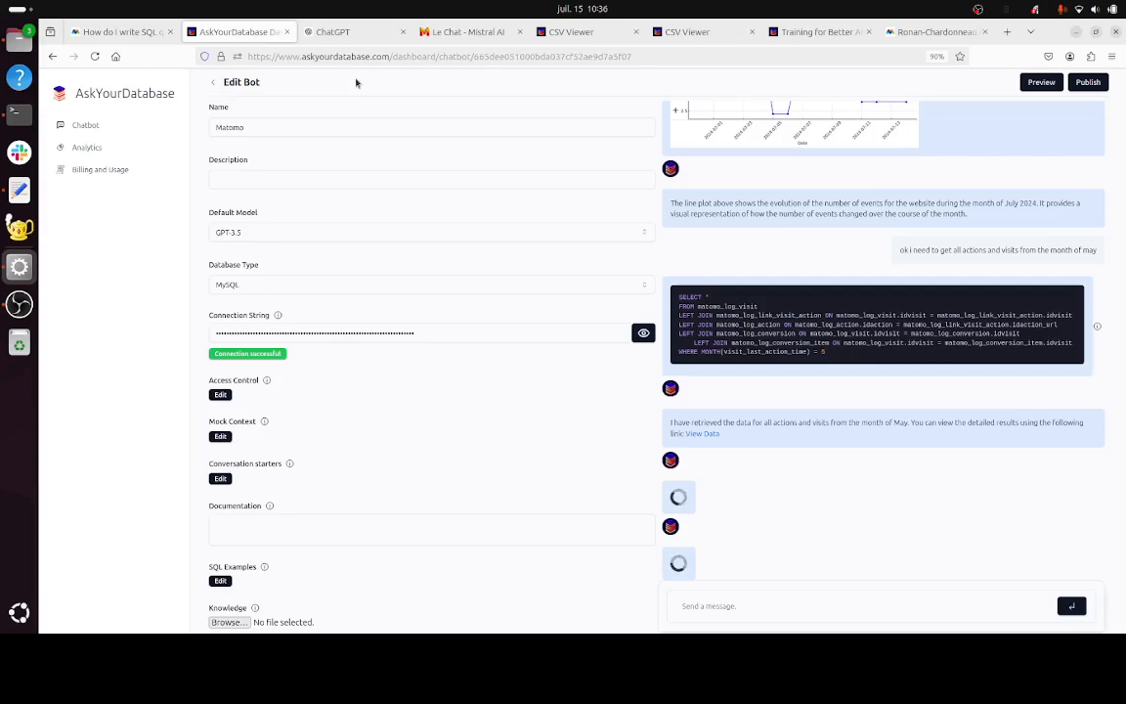
left_click(718, 608)
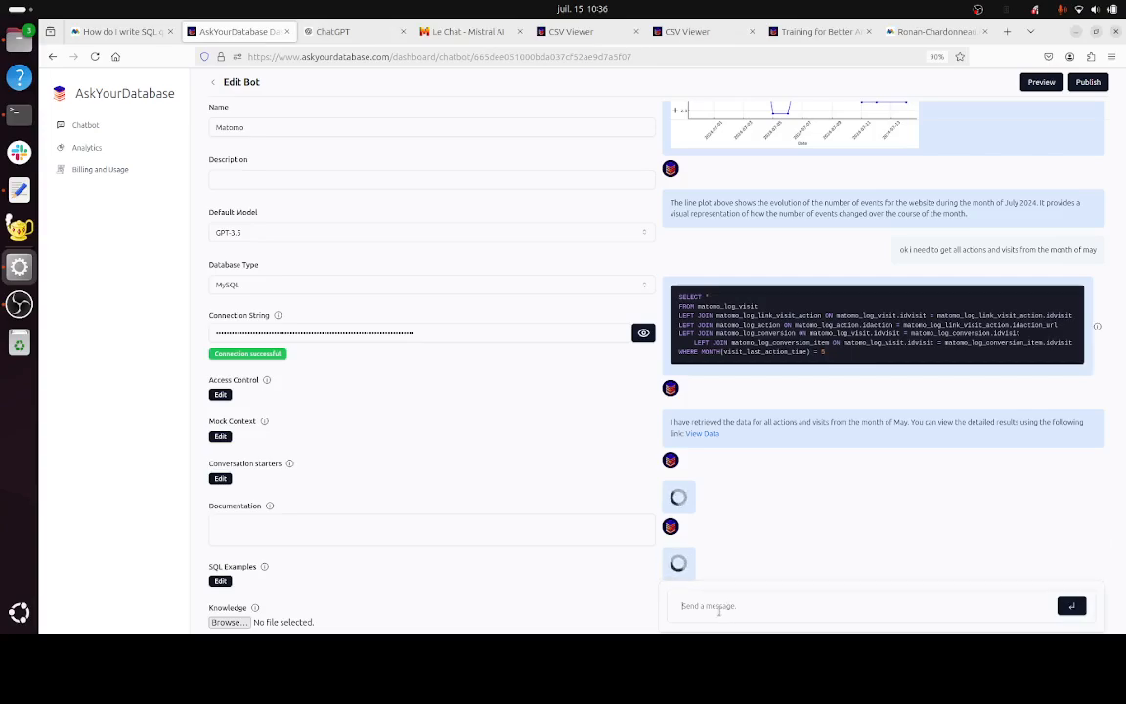
left_click(123, 40)
scroll(250, 368, "down", 5)
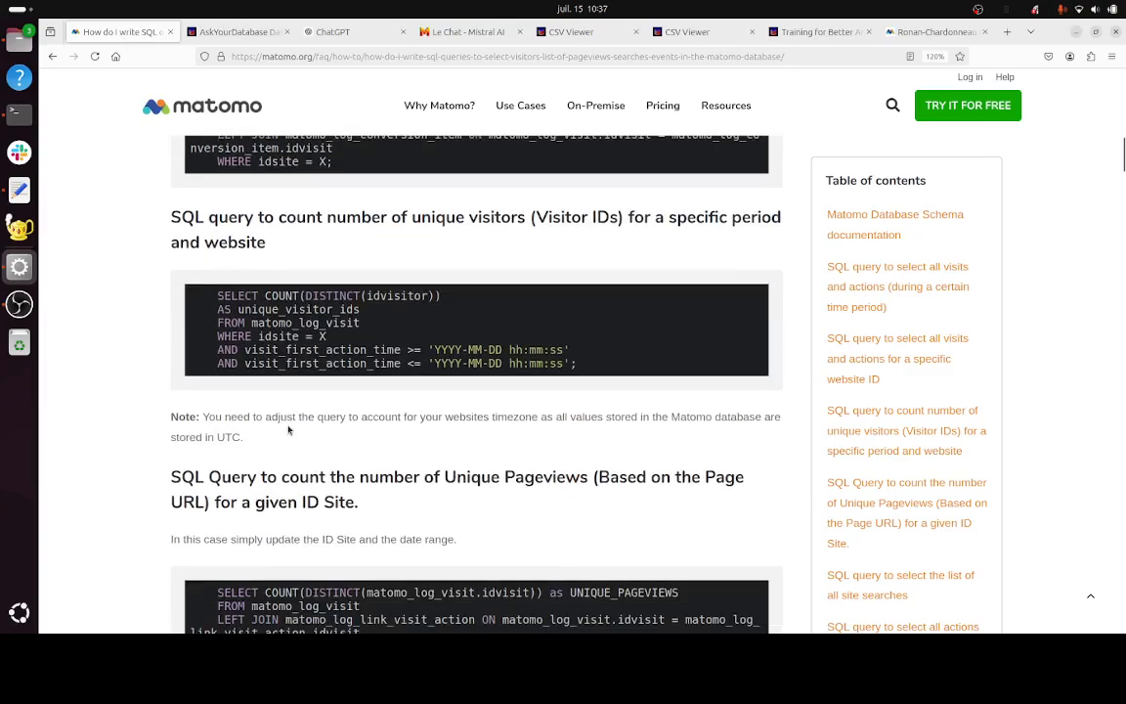
scroll(289, 430, "up", 2)
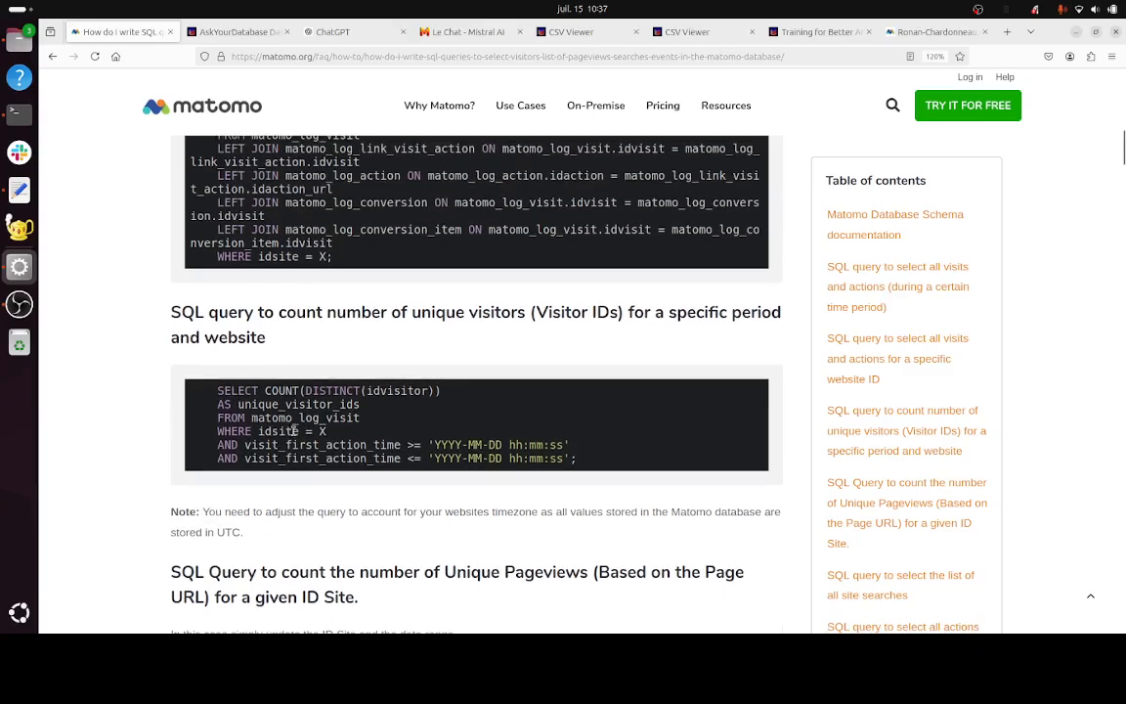
scroll(355, 469, "down", 1)
scroll(354, 469, "down", 5)
scroll(354, 469, "up", 3)
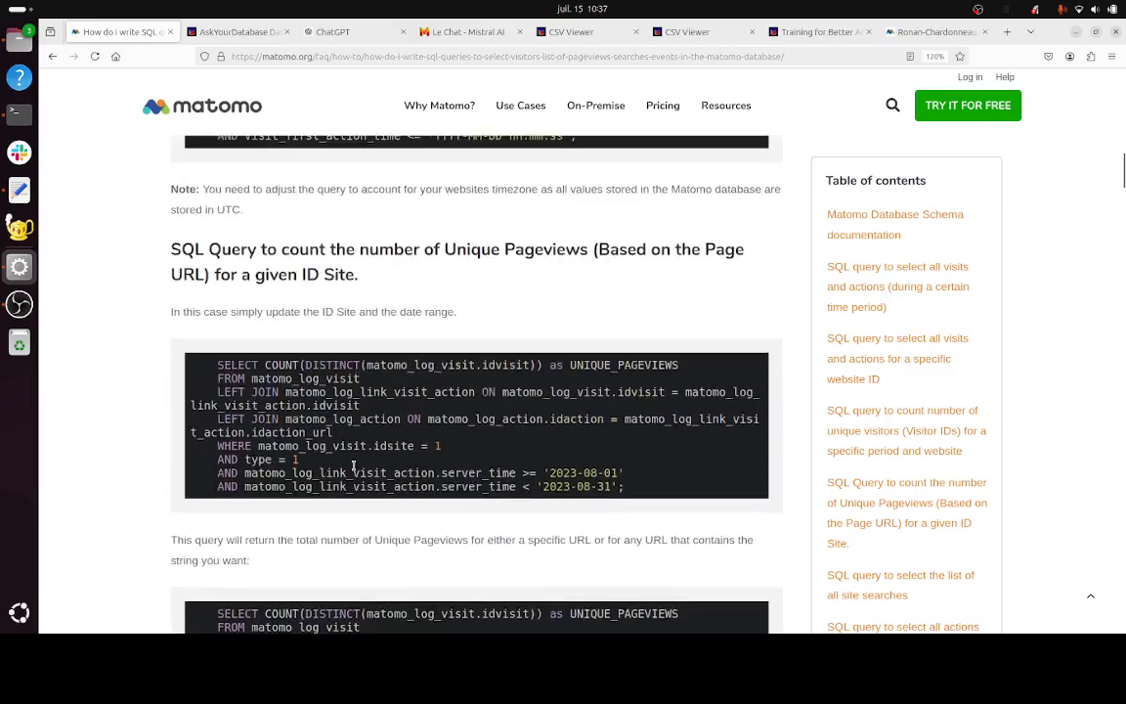
scroll(354, 470, "down", 2)
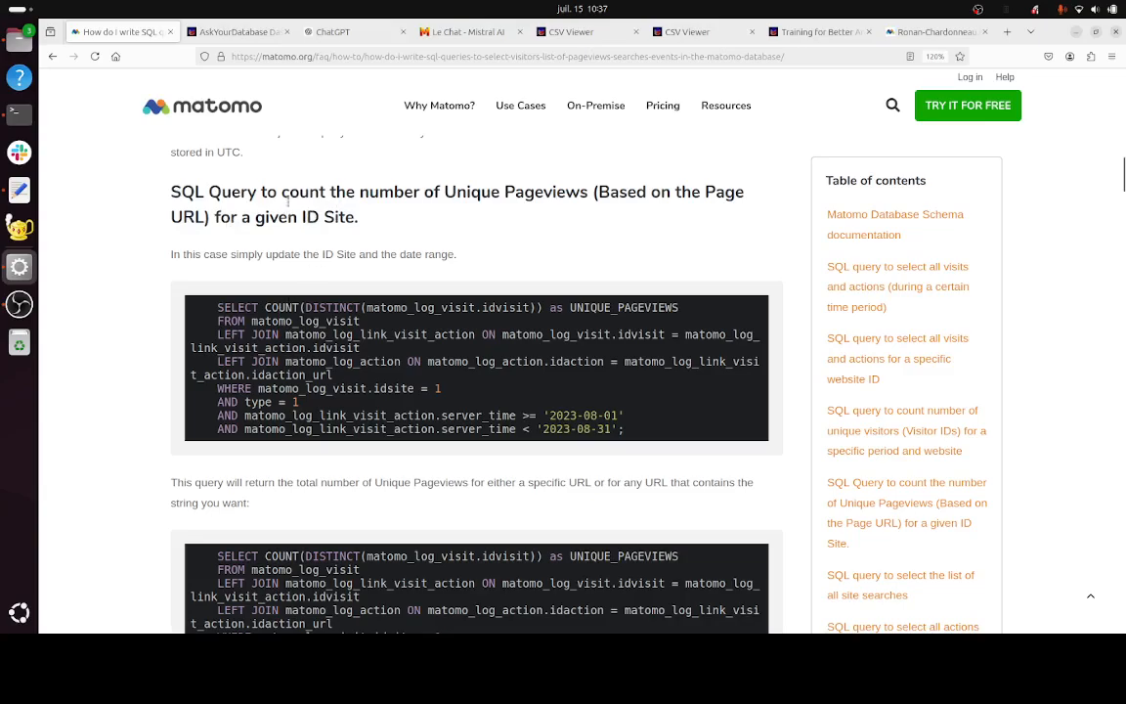
left_click_drag(282, 193, 371, 213)
key("ctrl+c")
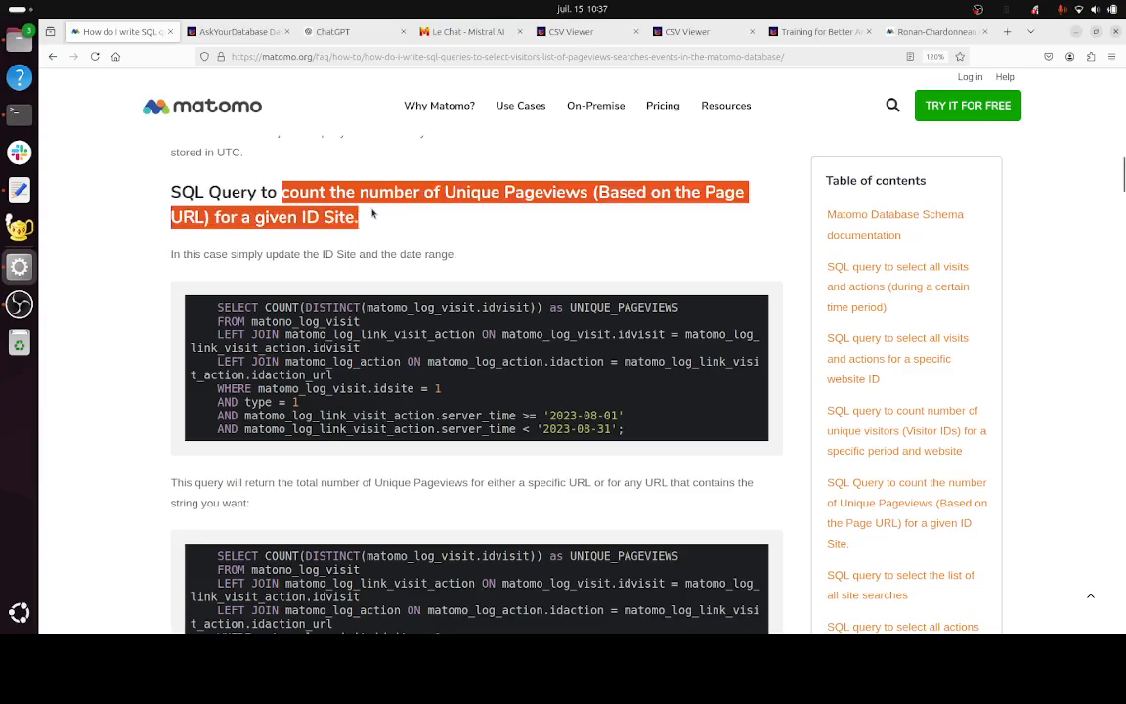
Ask the Matomo chatbot to "count the number of Unique Pageviews (Based on the Page URL) for a ID Site number 1.".
key("ctrl+Tab")
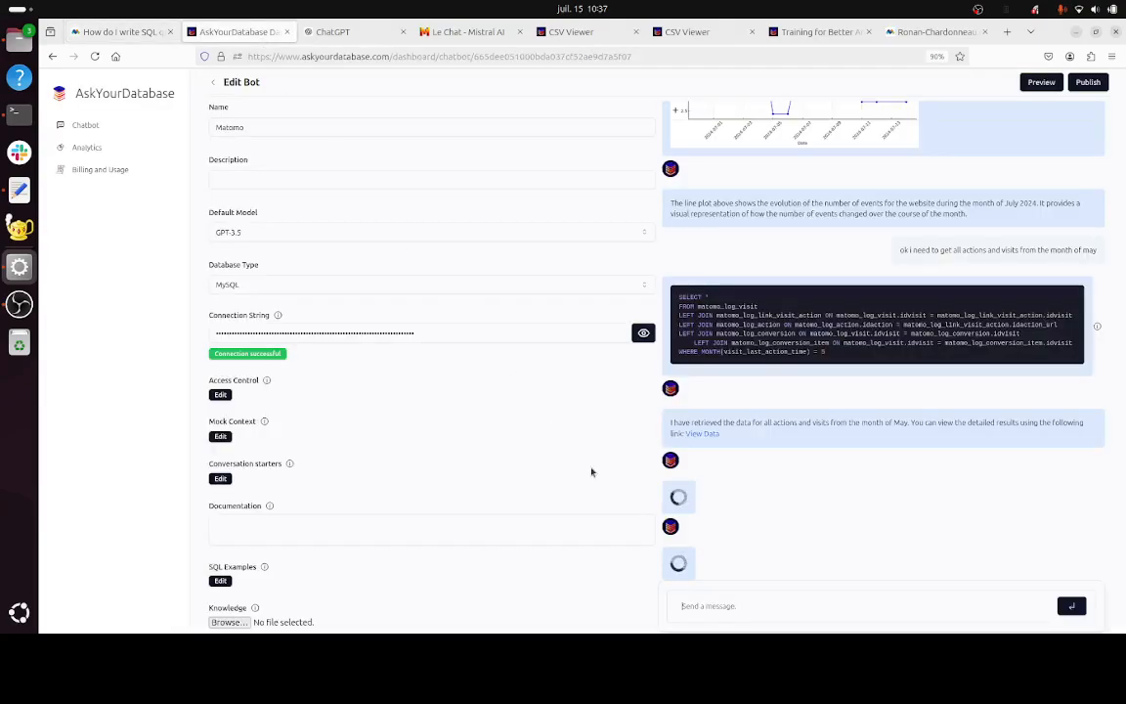
key("ctrl+v")
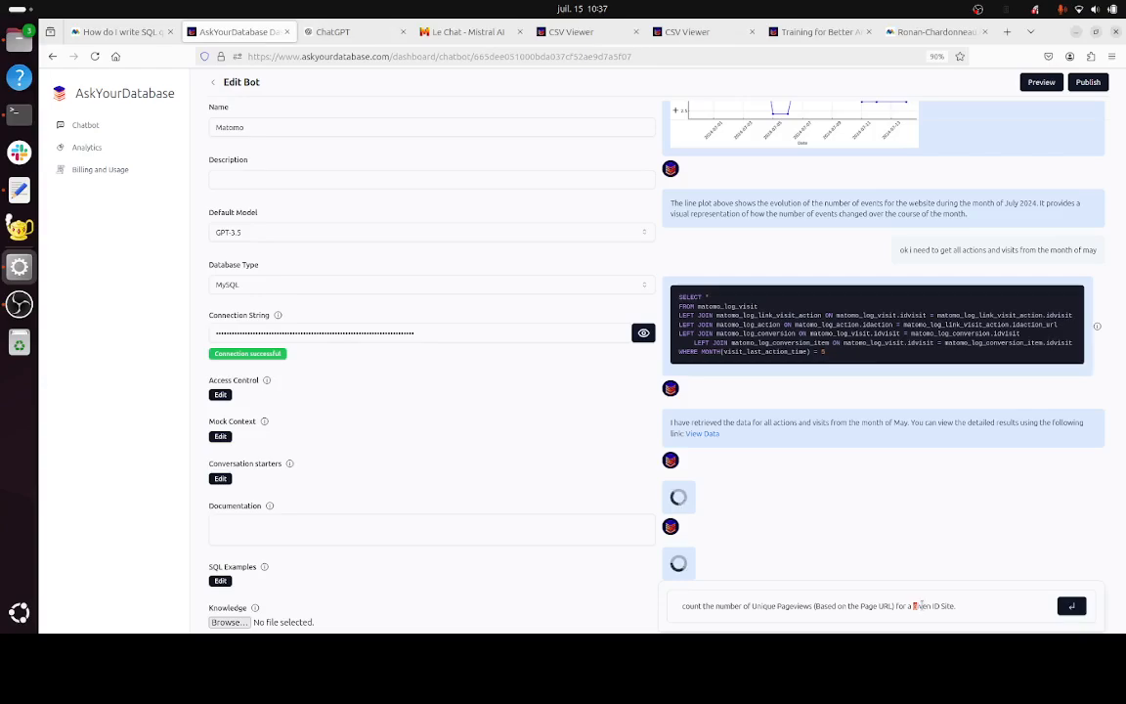
left_click_drag(914, 605, 933, 609)
key("BackSpace")
type("mber 1")
key("Return")
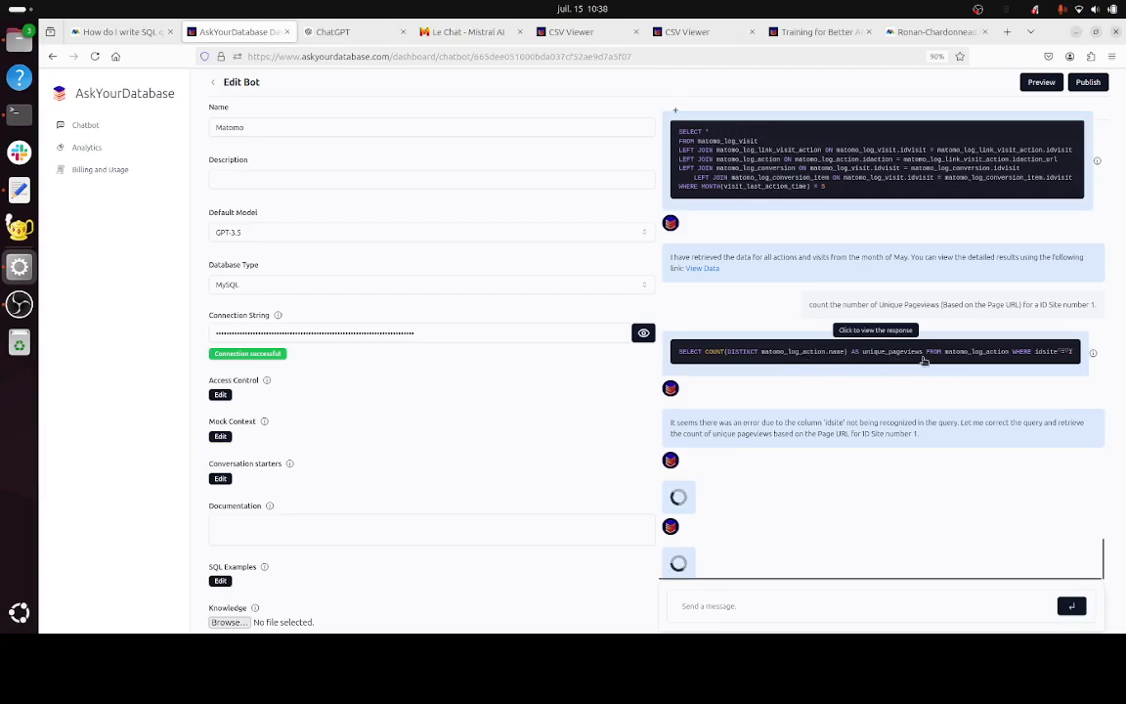
Send the chatbot's 'idsite' error reply back as a message, extended with "for the month of august 2024".
left_click(136, 35)
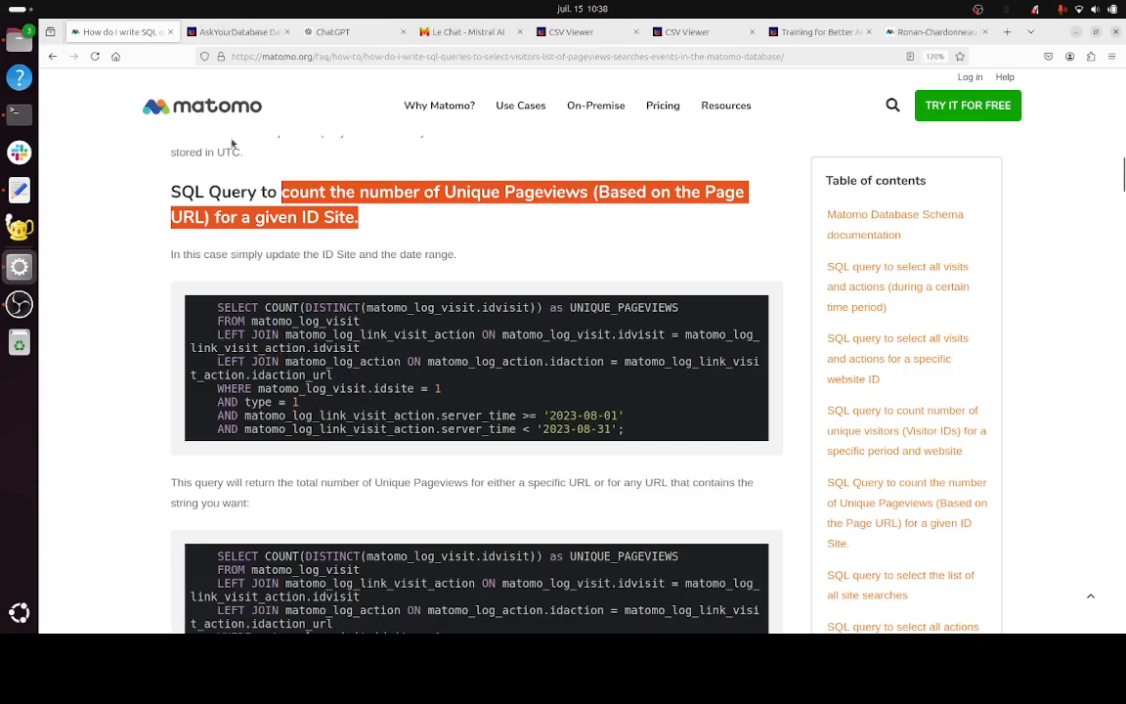
left_click(223, 31)
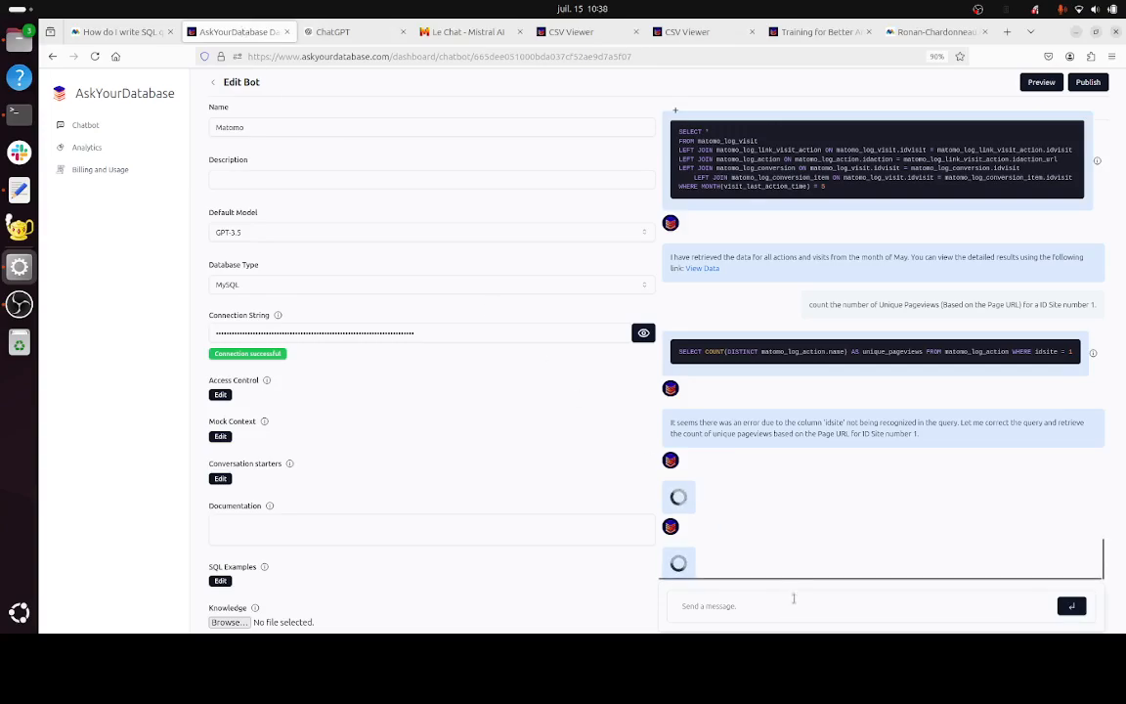
left_click_drag(933, 440, 669, 423)
key("ctrl+c")
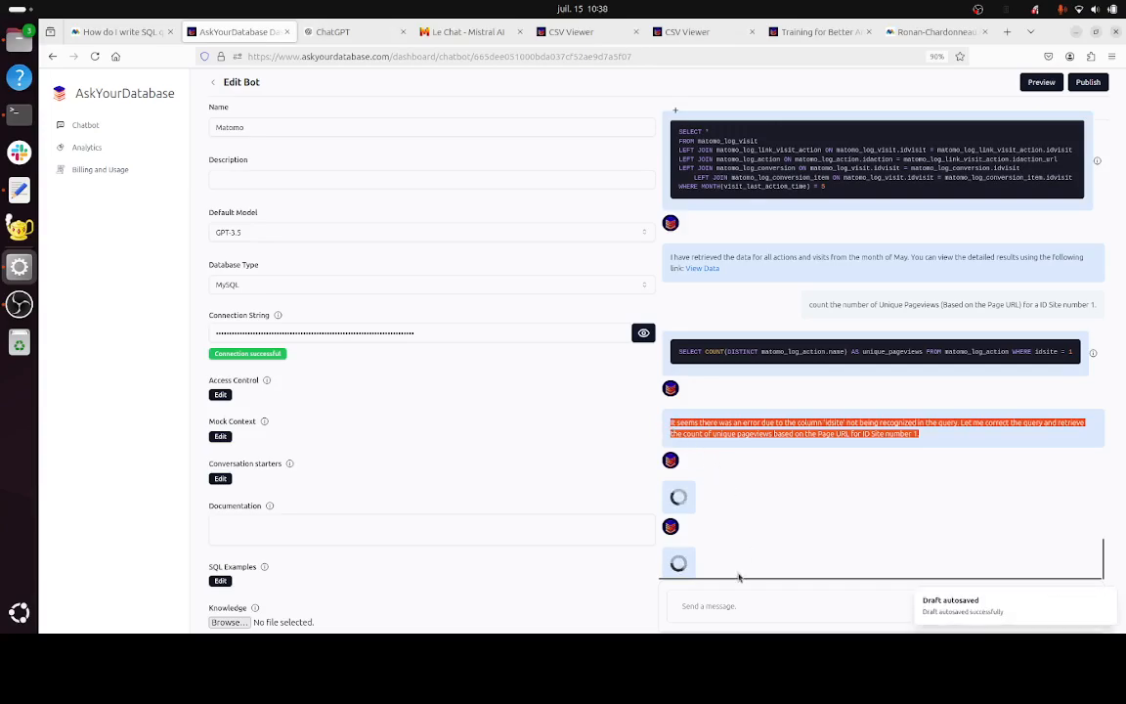
left_click(741, 598)
key("ctrl+v")
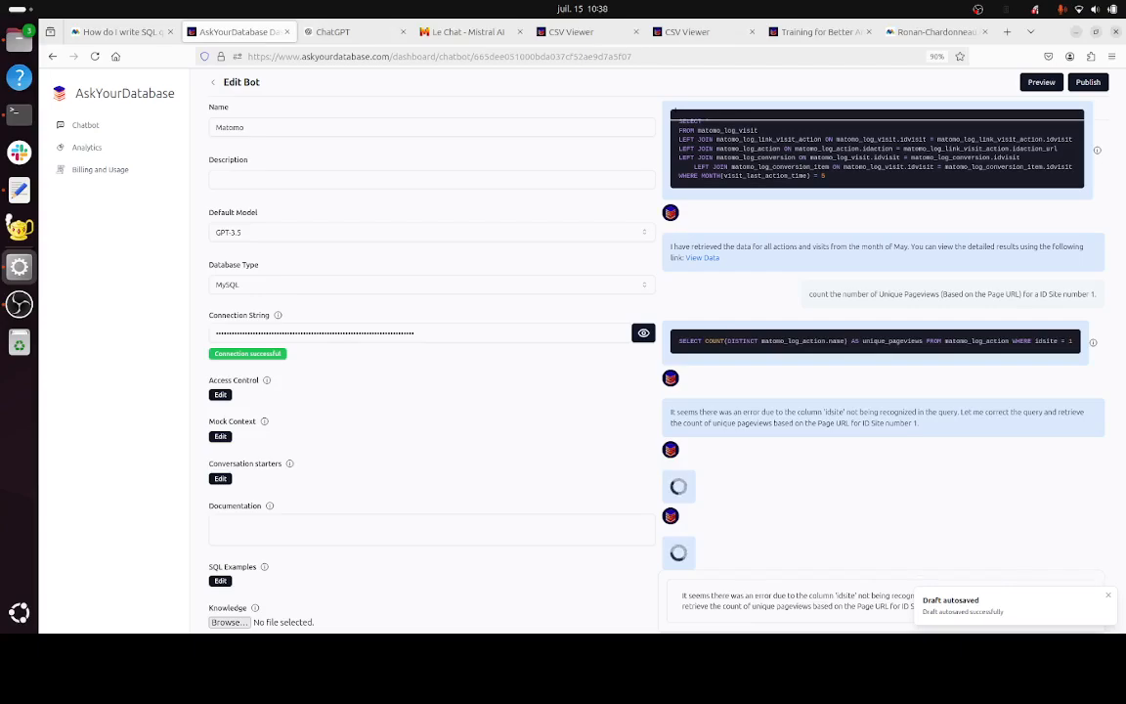
key("Return")
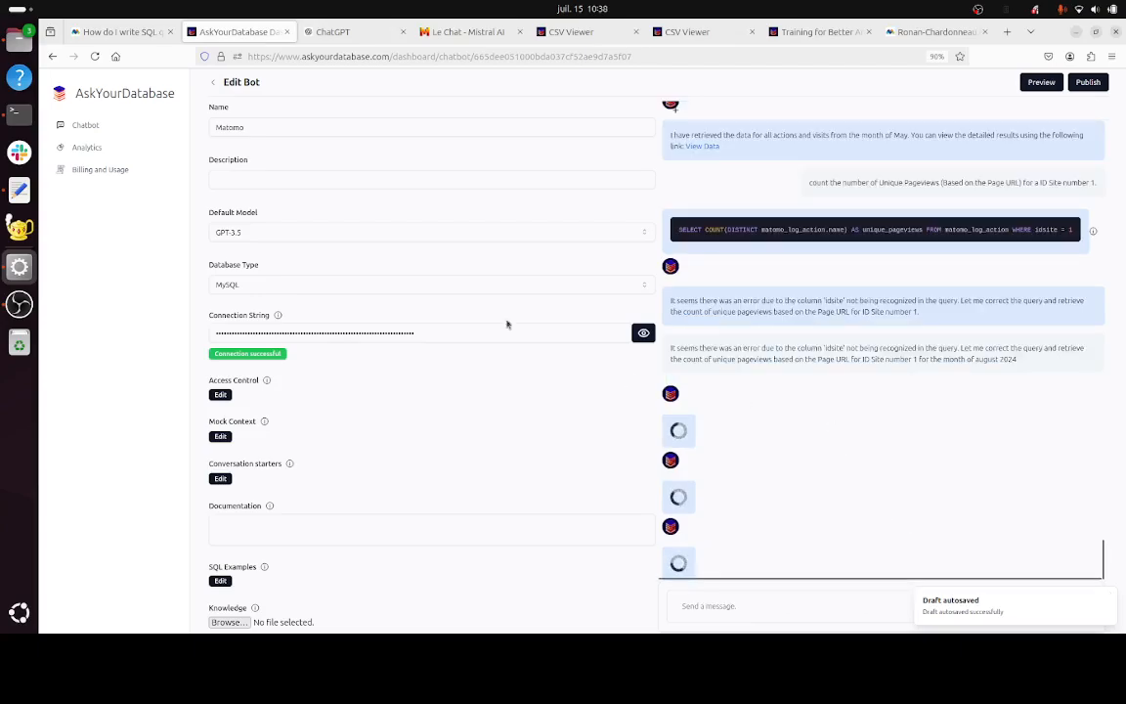
Copy the complete SQL query below the Matomo FAQ heading on counting Unique Pageviews for a given ID Site.
left_click(138, 29)
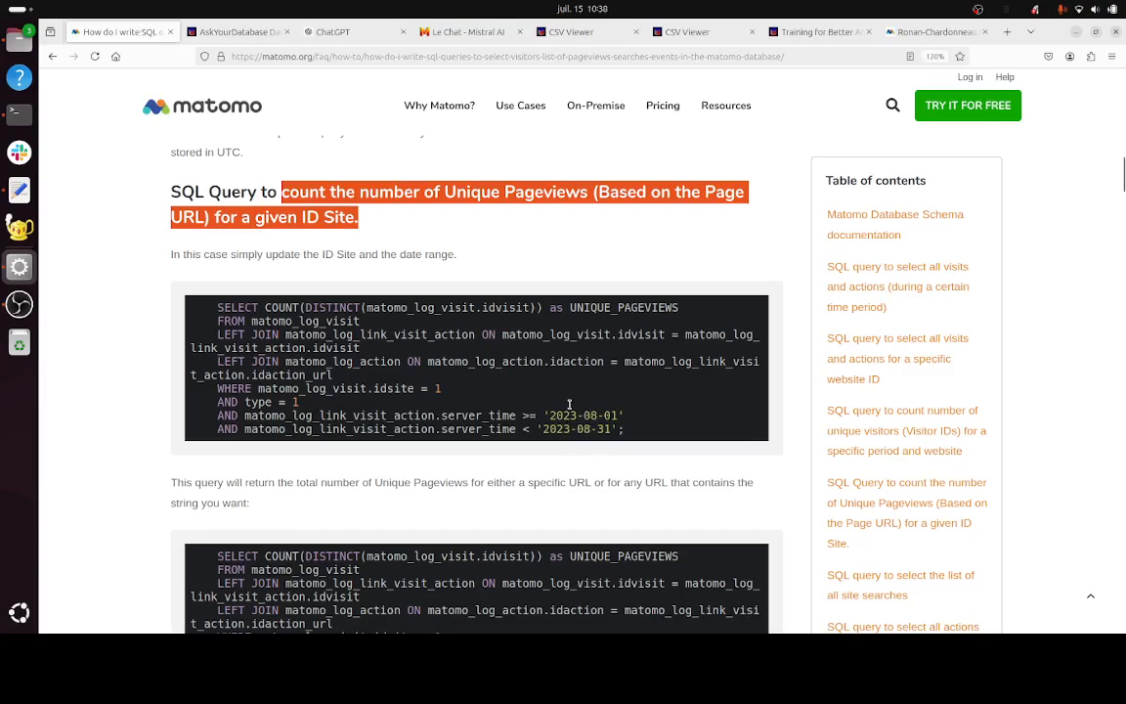
left_click(235, 32)
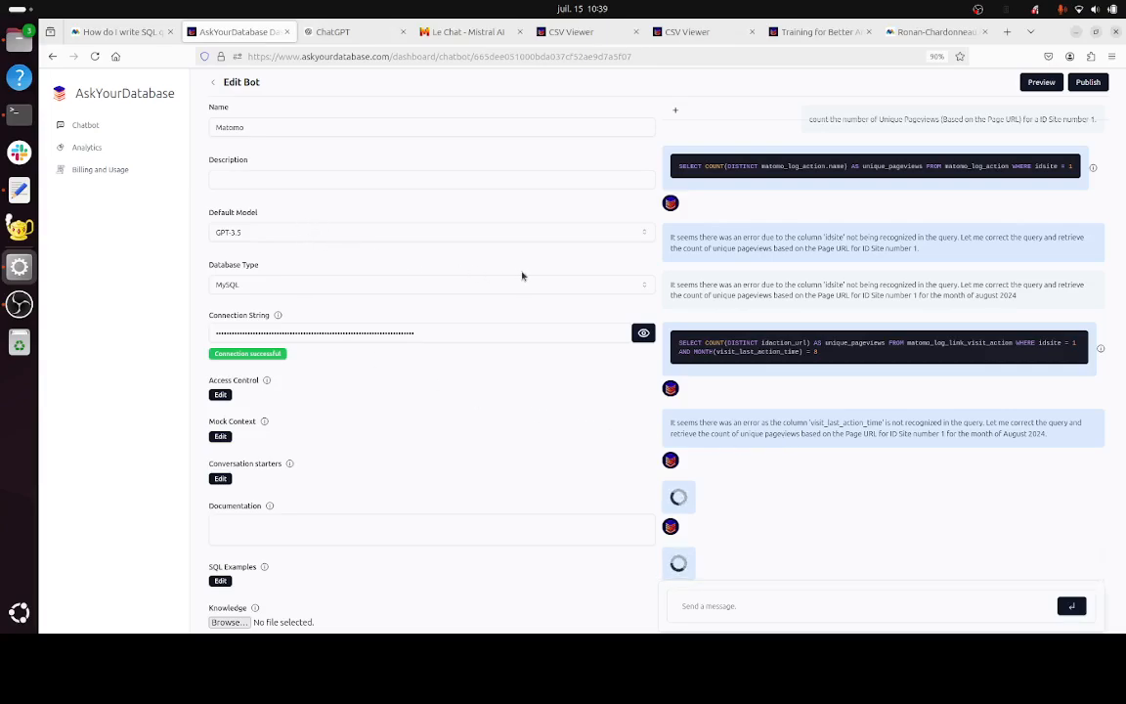
left_click(153, 37)
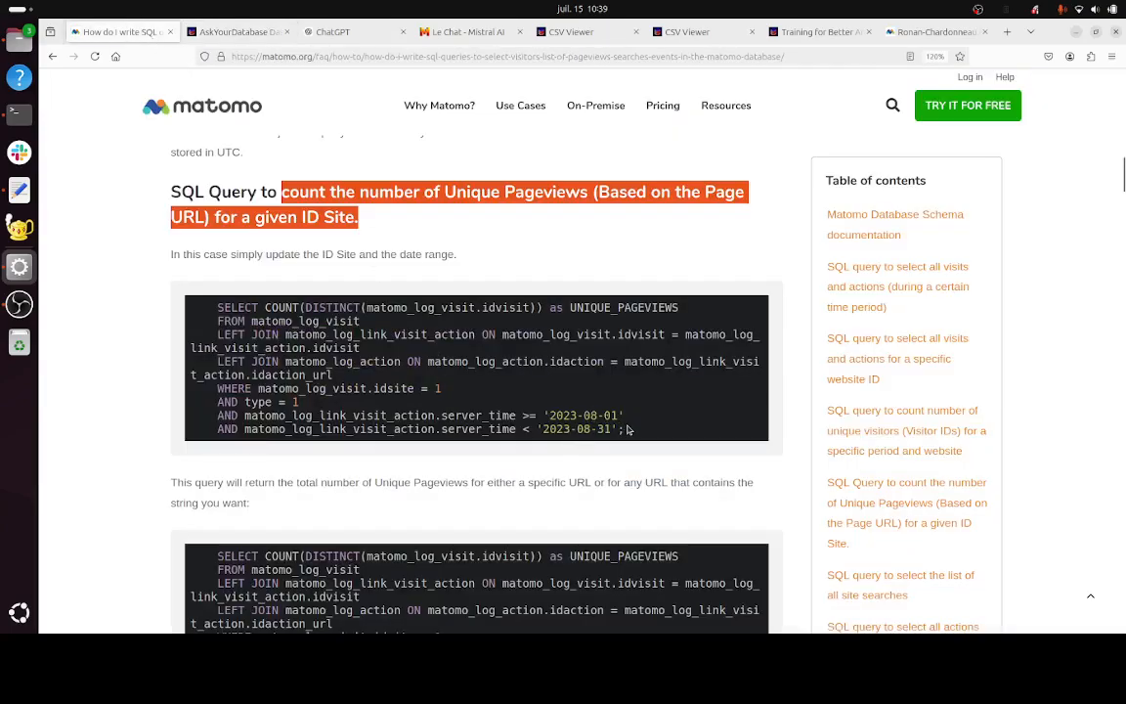
left_click_drag(628, 430, 229, 301)
key("ctrl+c")
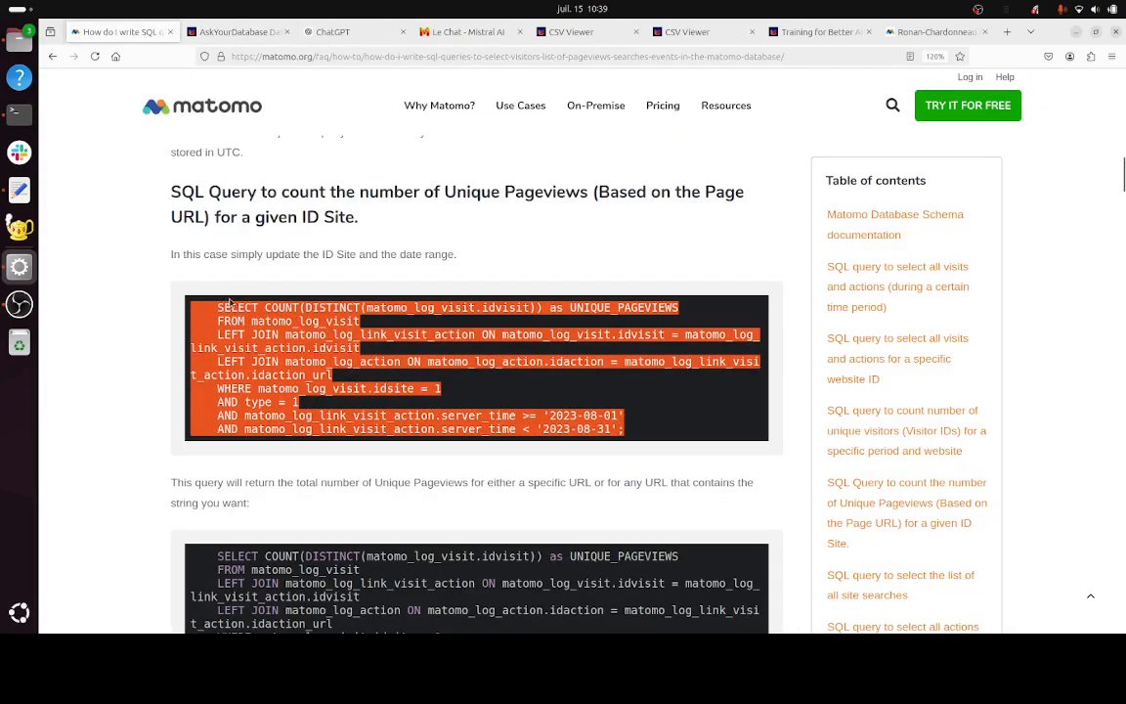
Add a second entry to the bot's SQL Examples with the copied UNIQUE_PAGEVIEWS query as its answer.
left_click(226, 35)
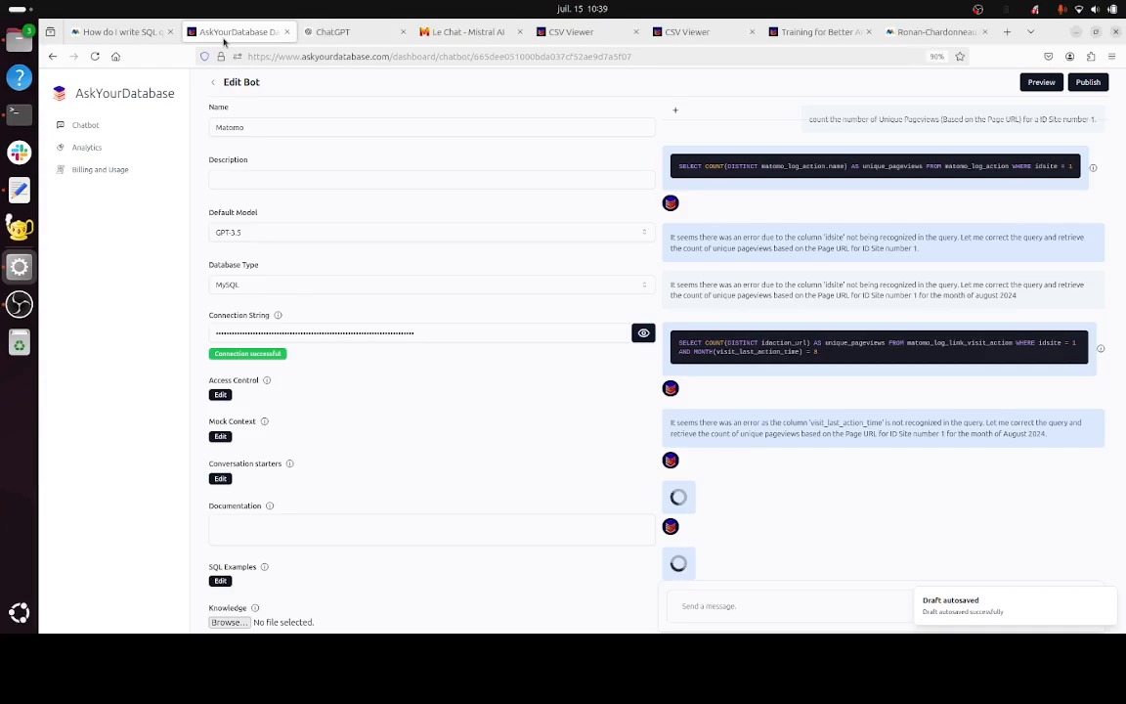
left_click(275, 528)
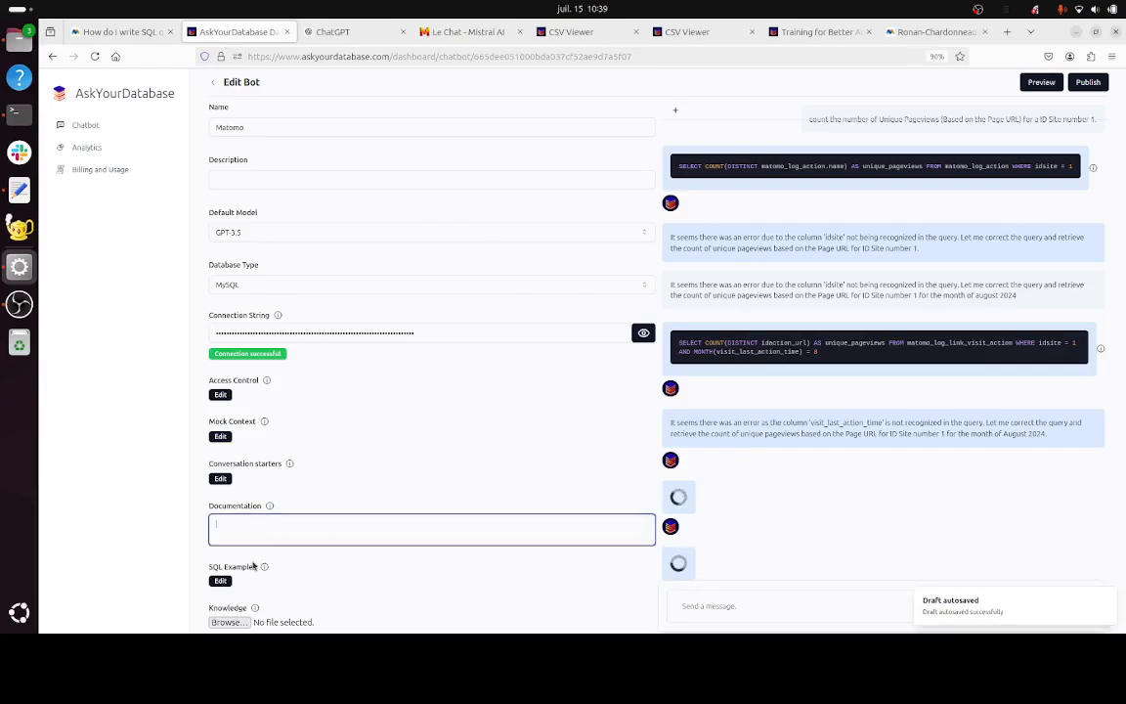
left_click(223, 582)
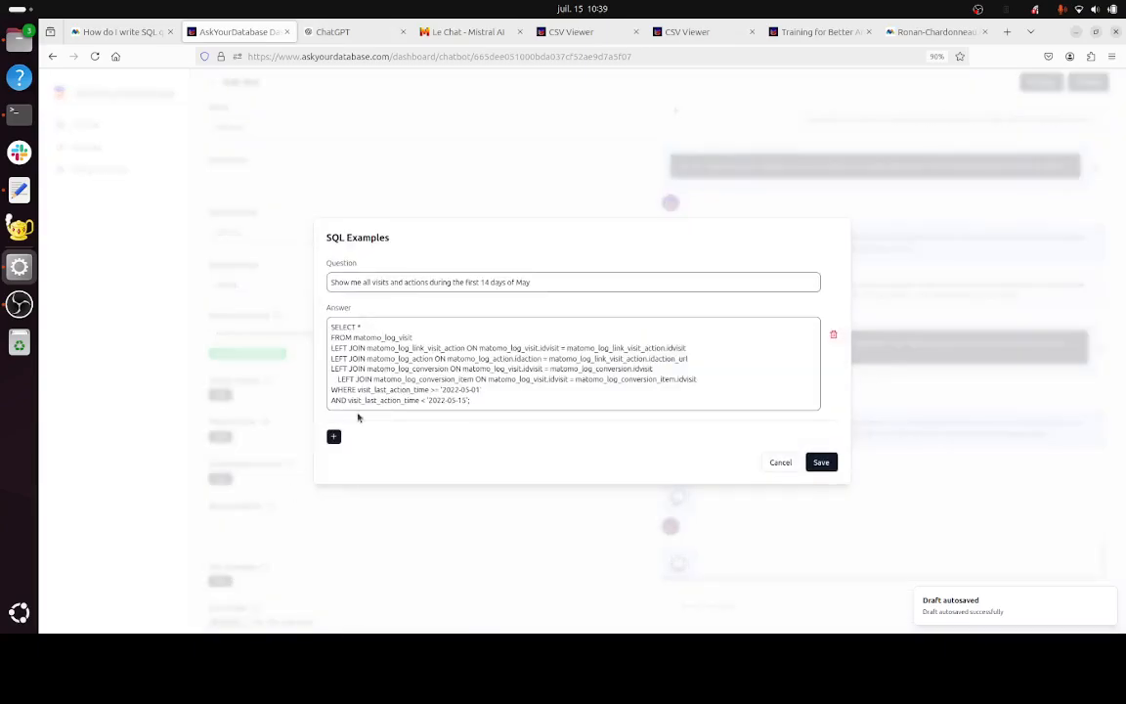
left_click(333, 436)
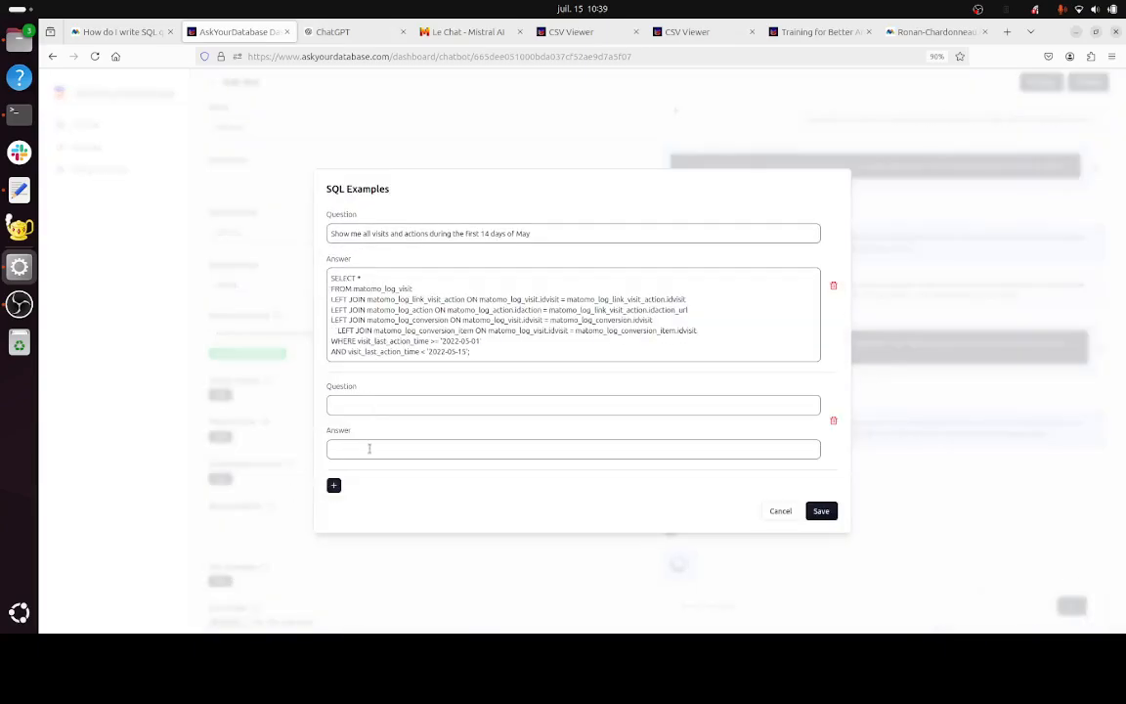
left_click(369, 448)
key("ctrl+v")
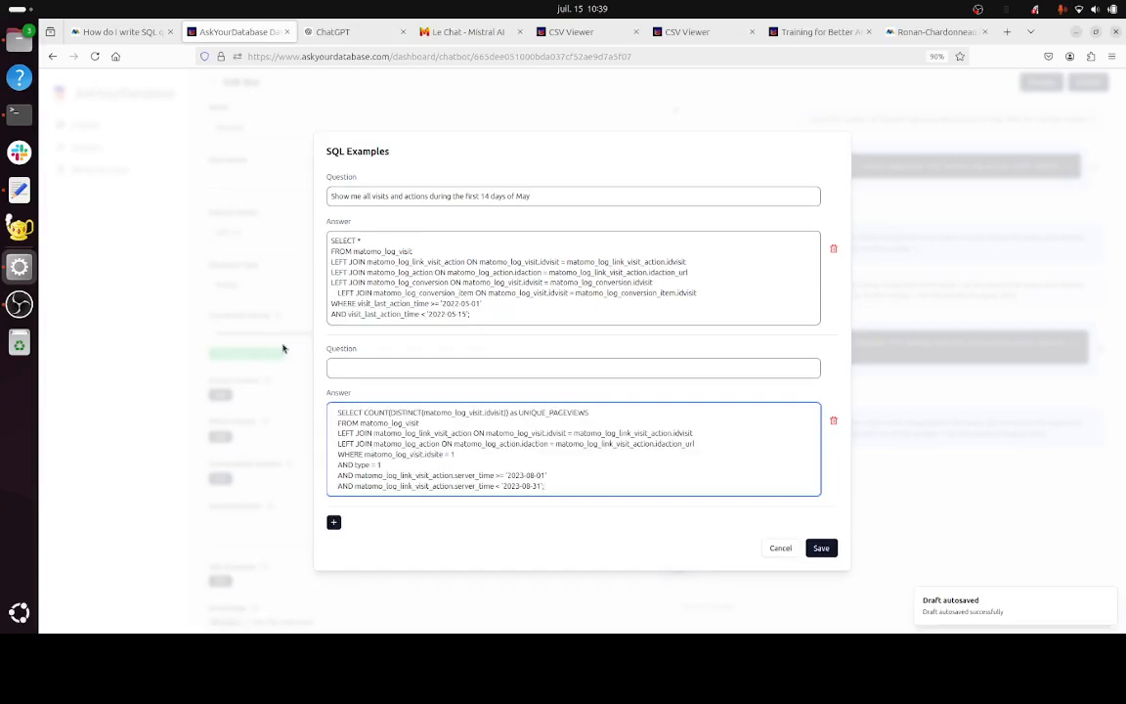
Fill the new example's question with the FAQ heading text "count the number of Unique Pageviews (Based on the Page URL) for a given ID Site".
left_click(327, 334)
left_click(131, 35)
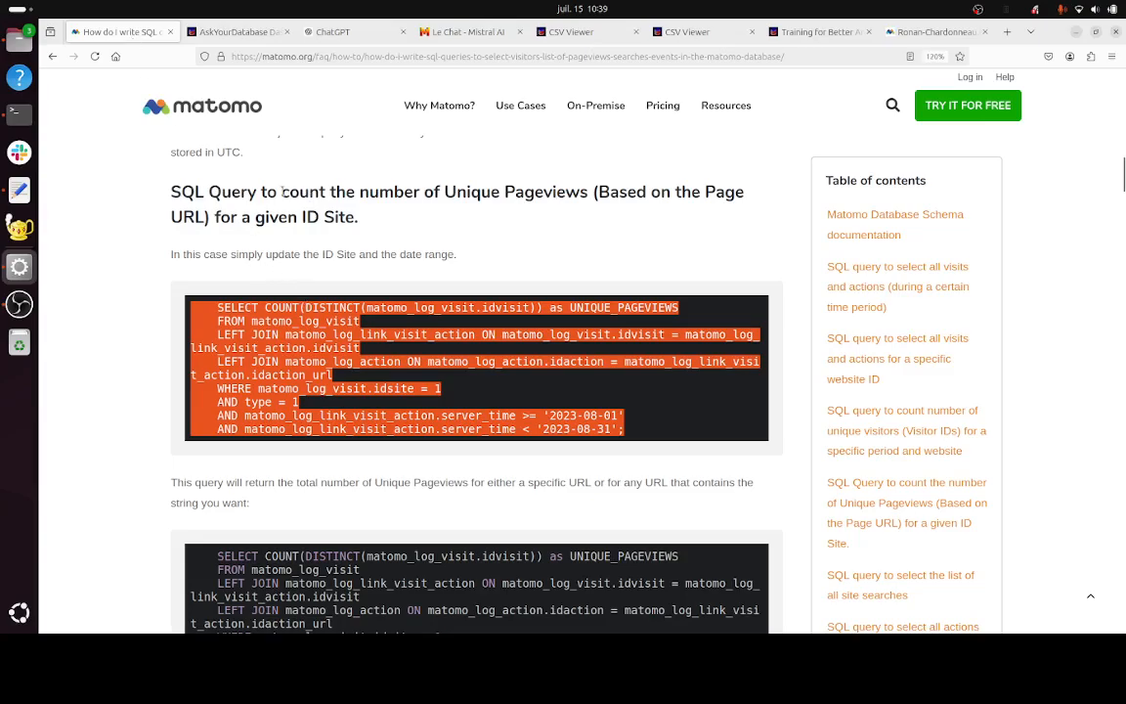
left_click_drag(282, 193, 353, 217)
key("ctrl+c")
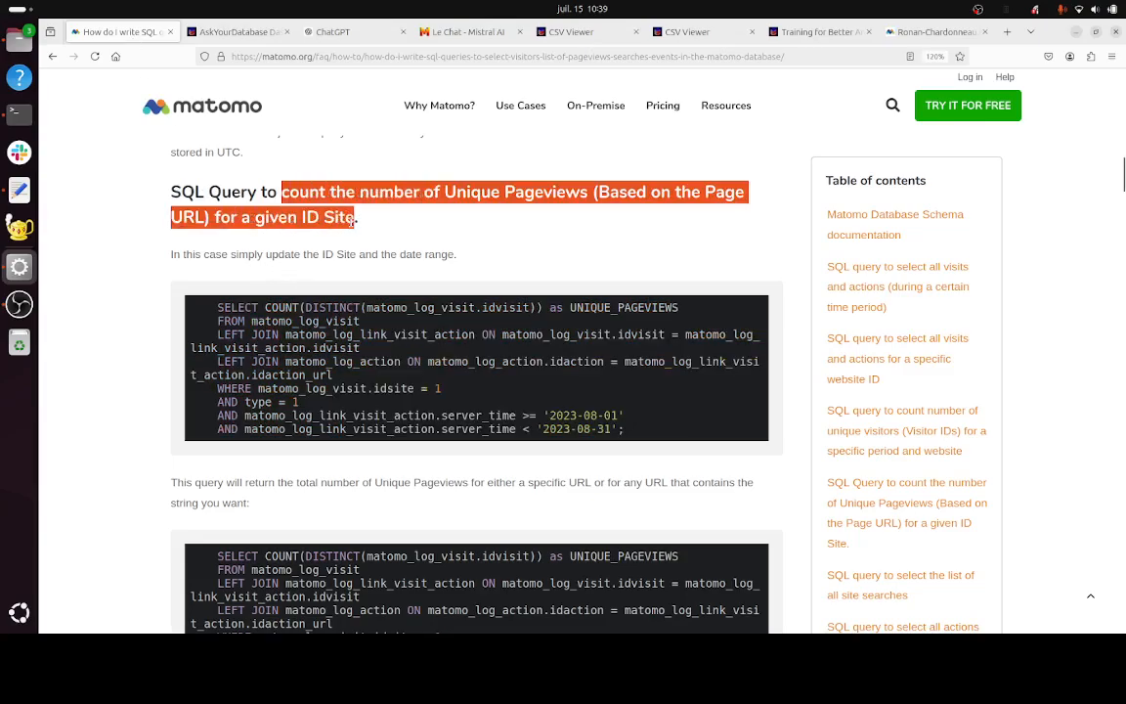
left_click(240, 32)
key("ctrl+v")
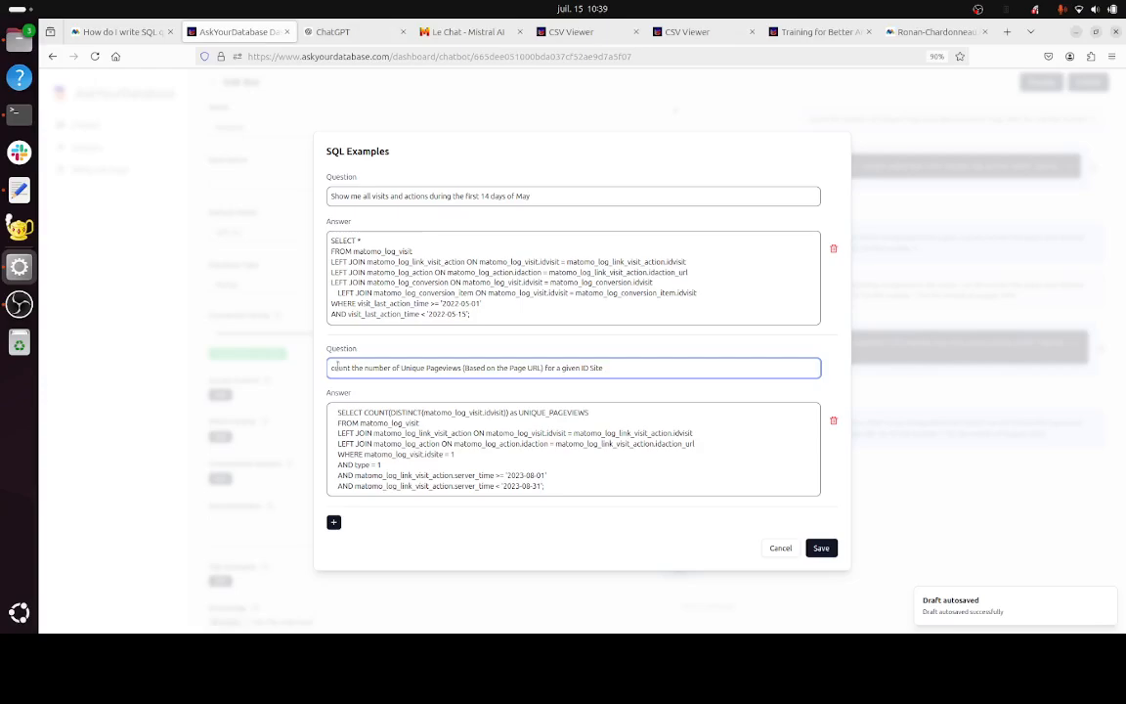
Capitalize "Count" in the new question, append "for month of August 2023" and save the SQL examples.
left_click(337, 366)
key("BackSpace")
type("C")
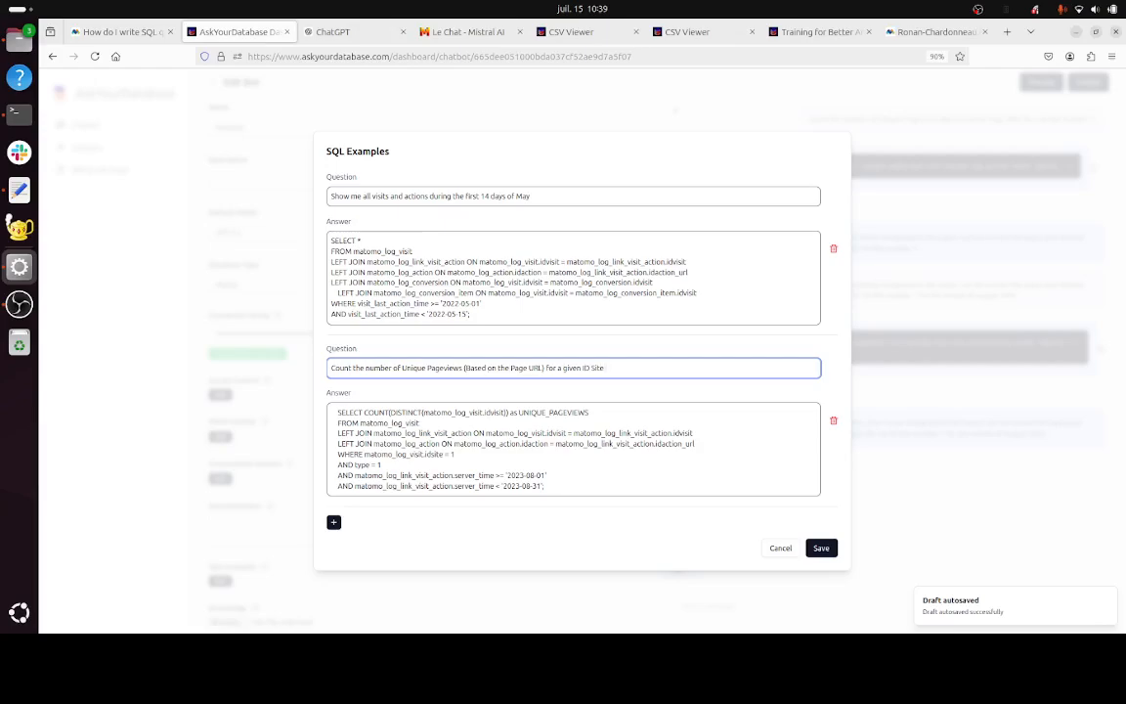
type("for month of August 2023")
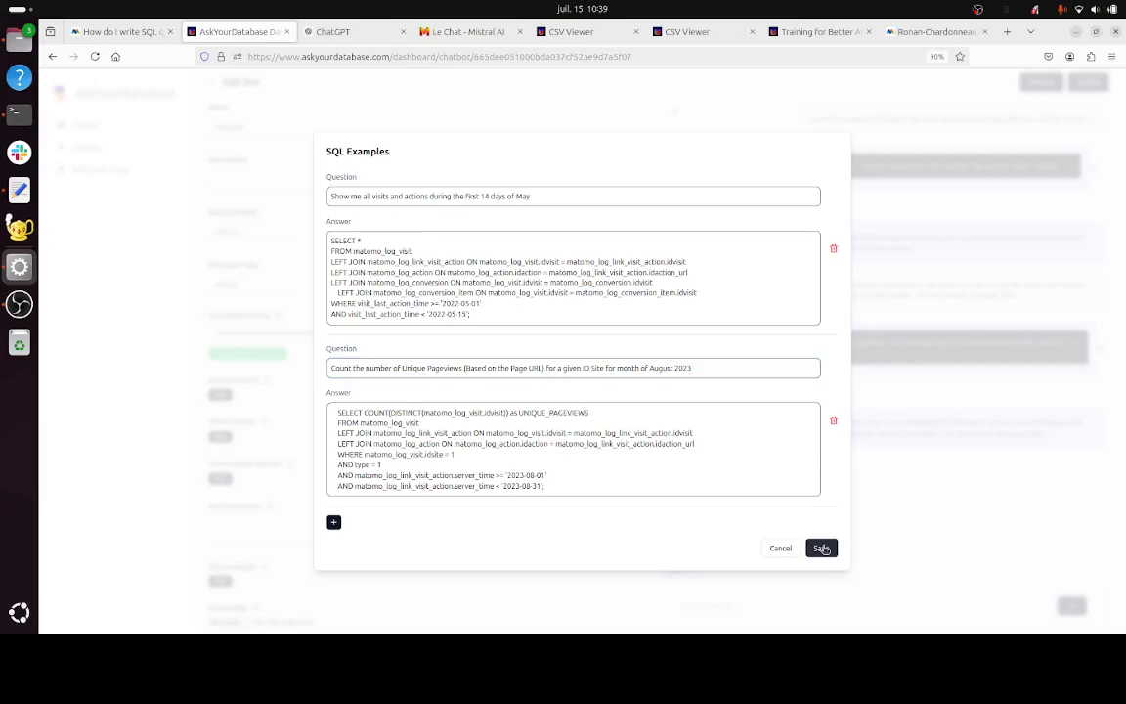
left_click(822, 548)
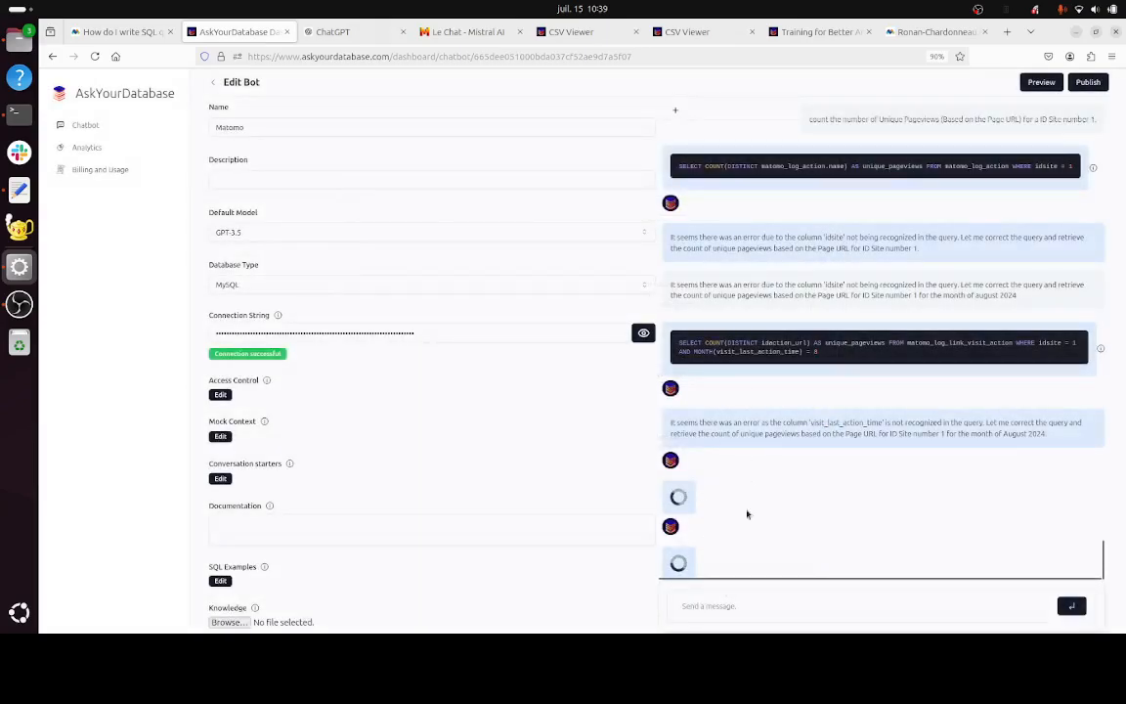
Ask the chatbot the Unique Pageviews question for ID Site number 1 again, adding "for the month of August 2024".
left_click_drag(1050, 436, 819, 424)
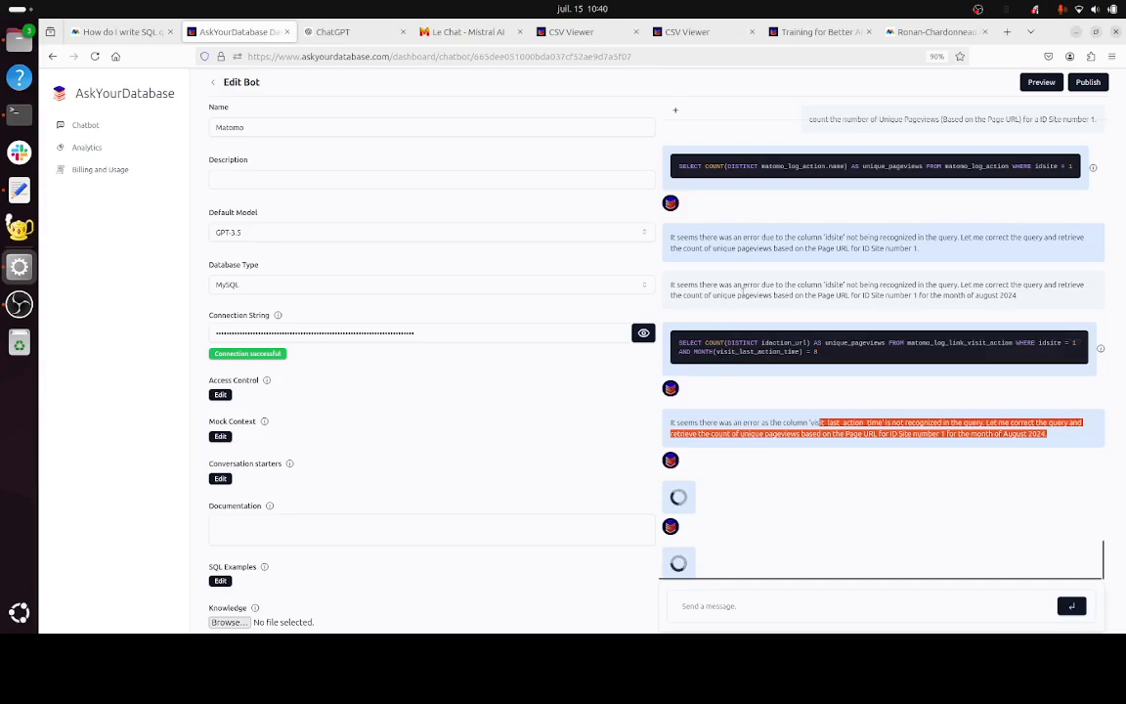
scroll(807, 216, "up", 1)
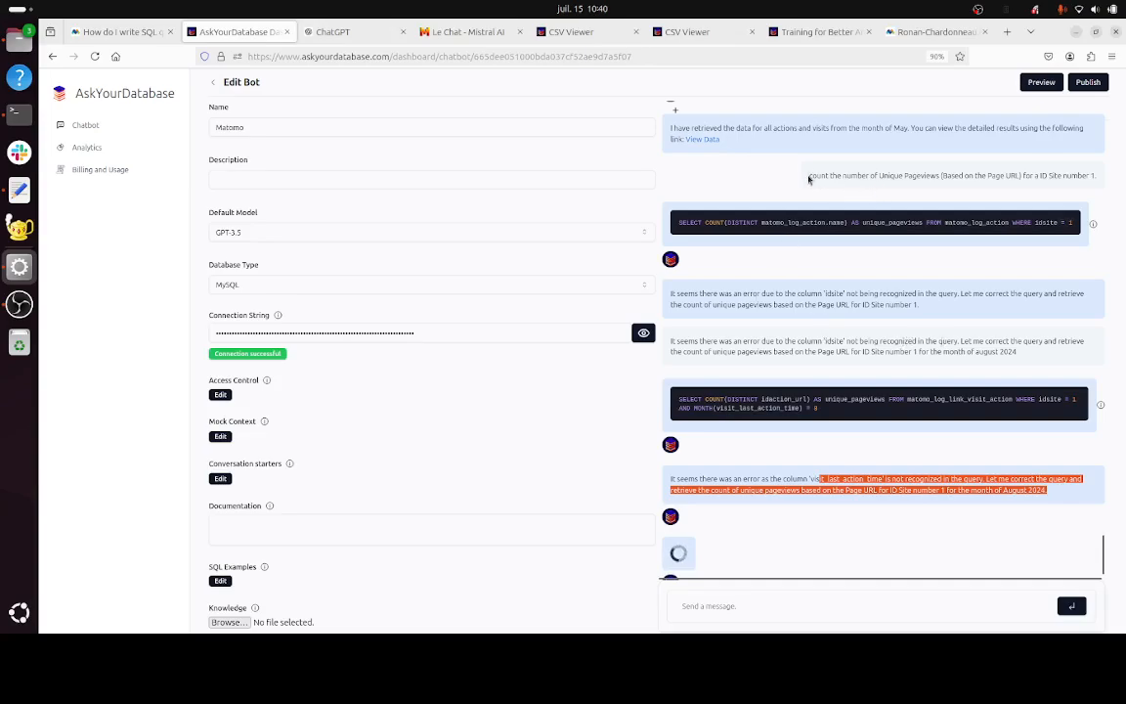
left_click_drag(809, 177, 1093, 190)
key("ctrl+c")
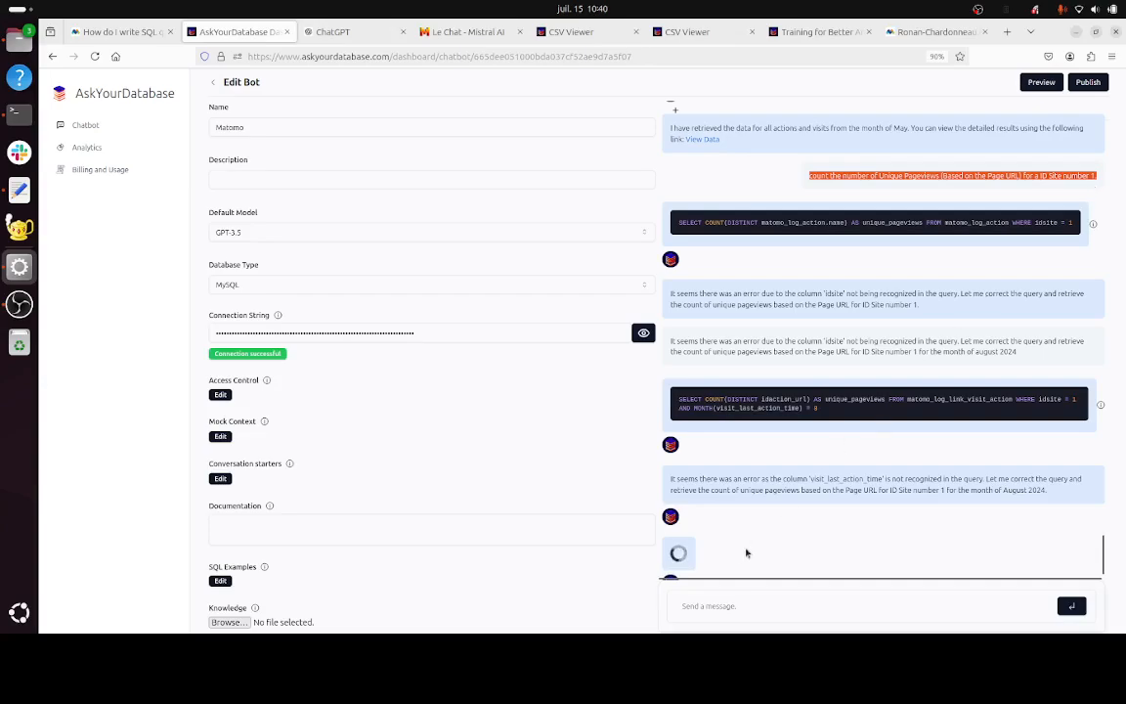
left_click(721, 603)
key("ctrl+v")
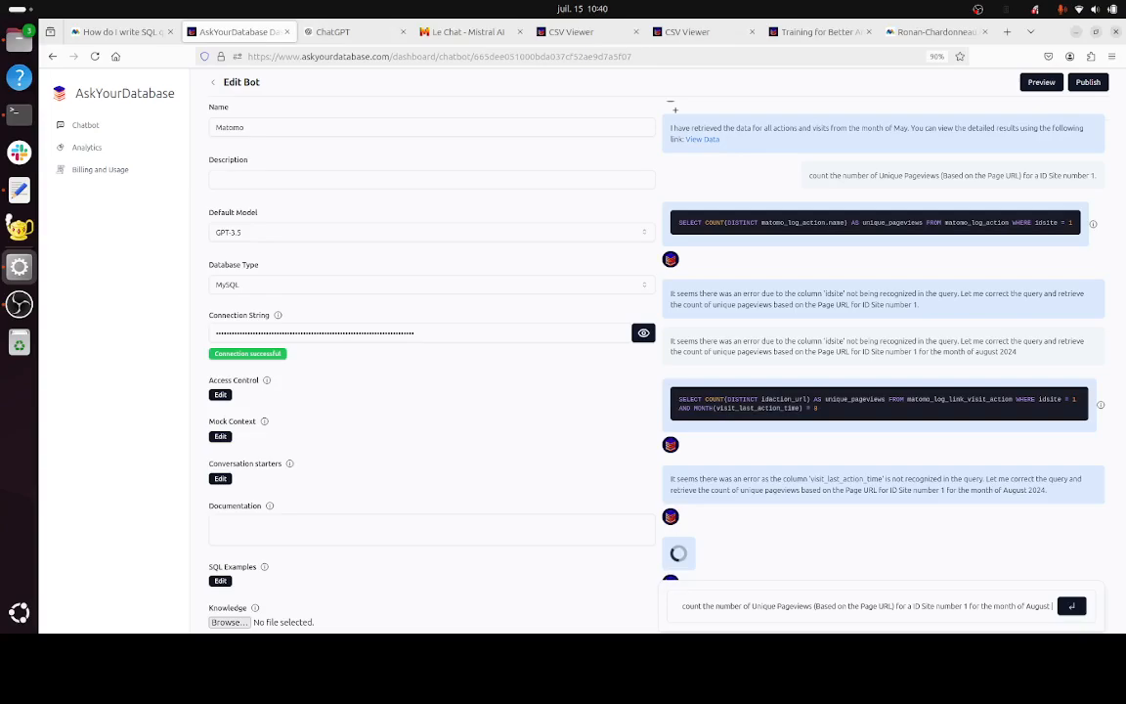
key("Return")
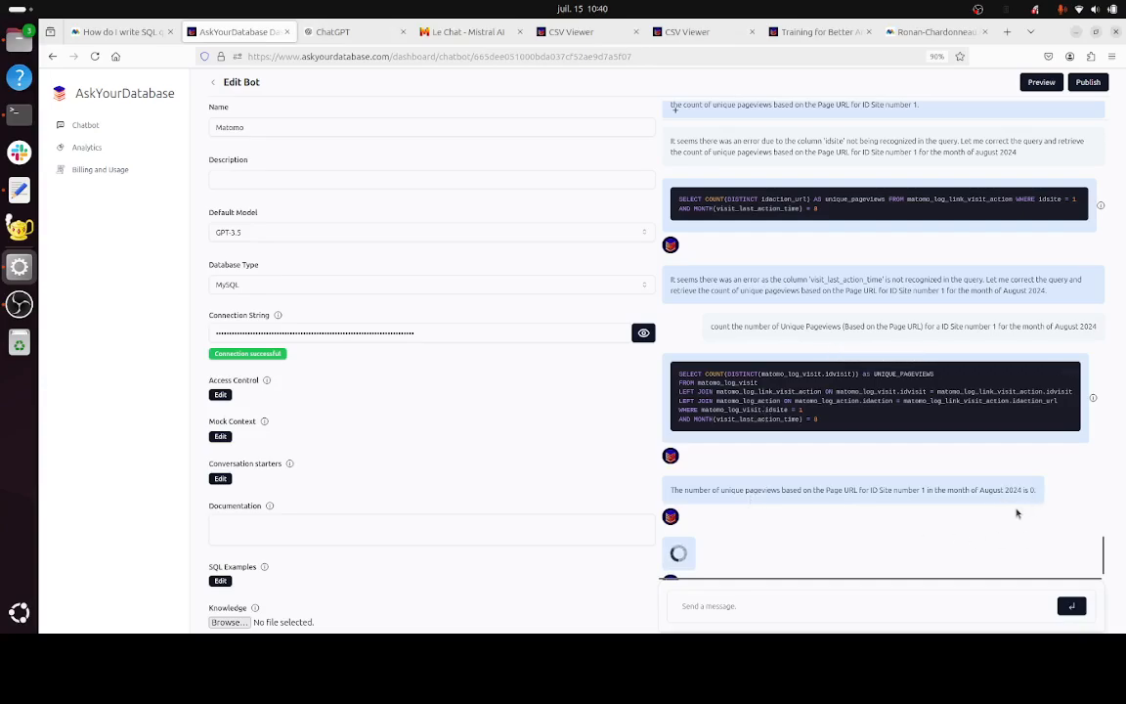
Ask the chatbot the follow-up questions "ok so for 2023" and "for August 2023".
left_click(779, 618)
type("ok so for 2023")
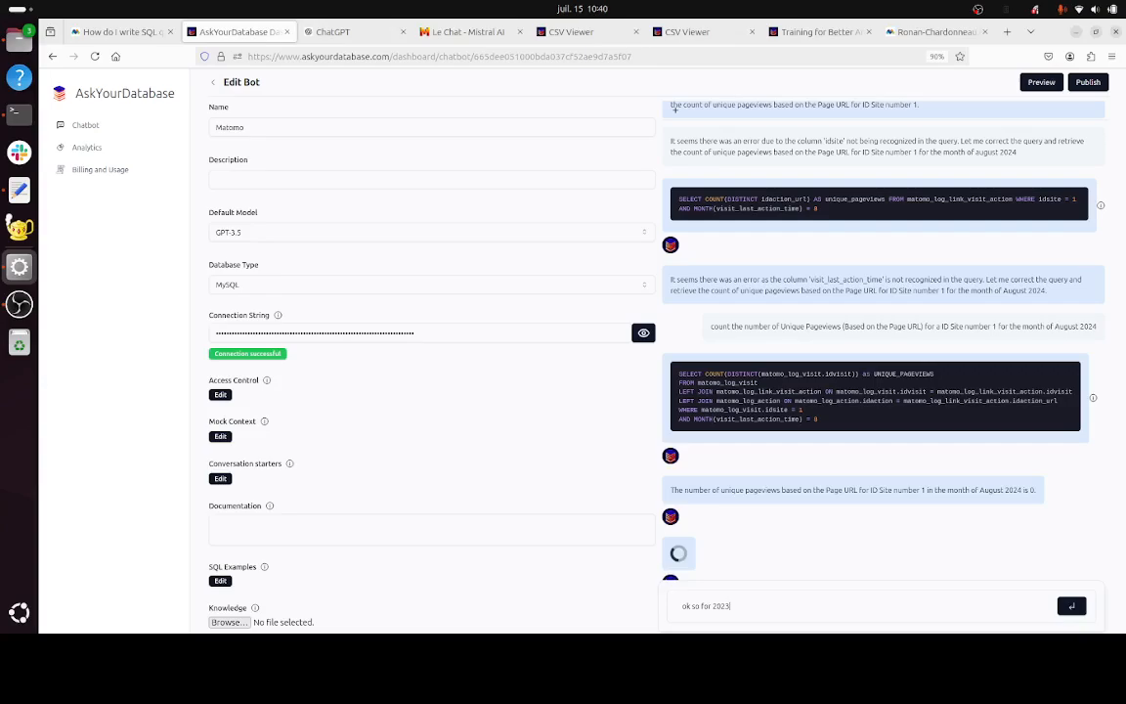
key("Return")
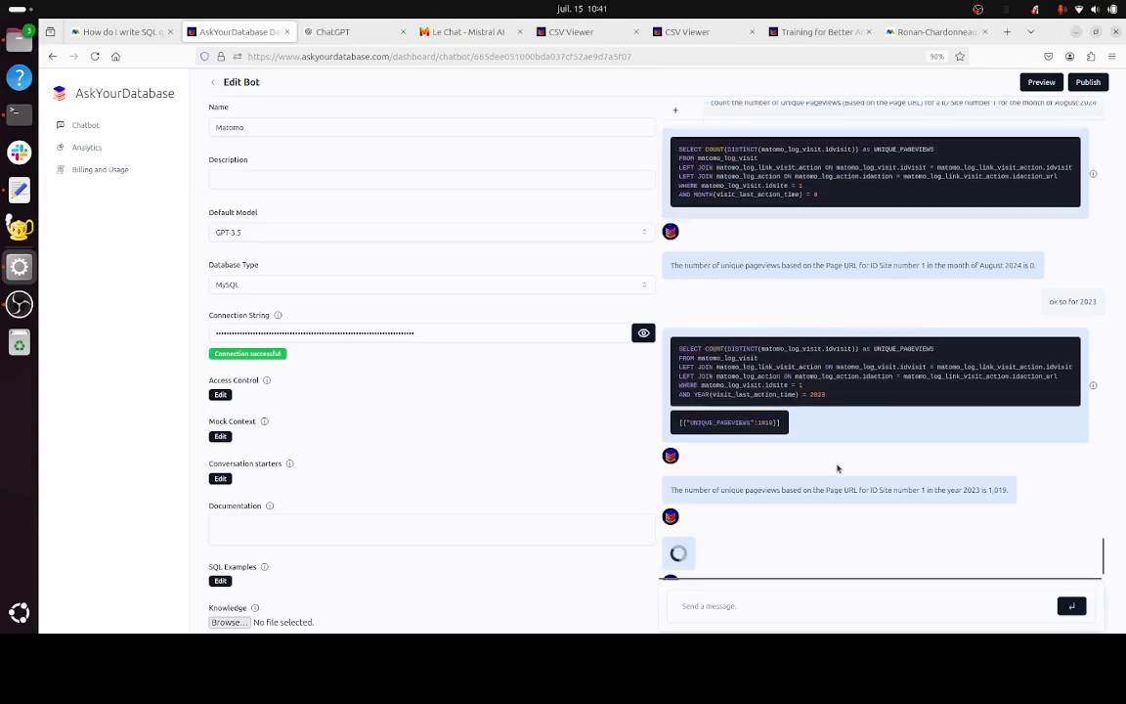
left_click(778, 603)
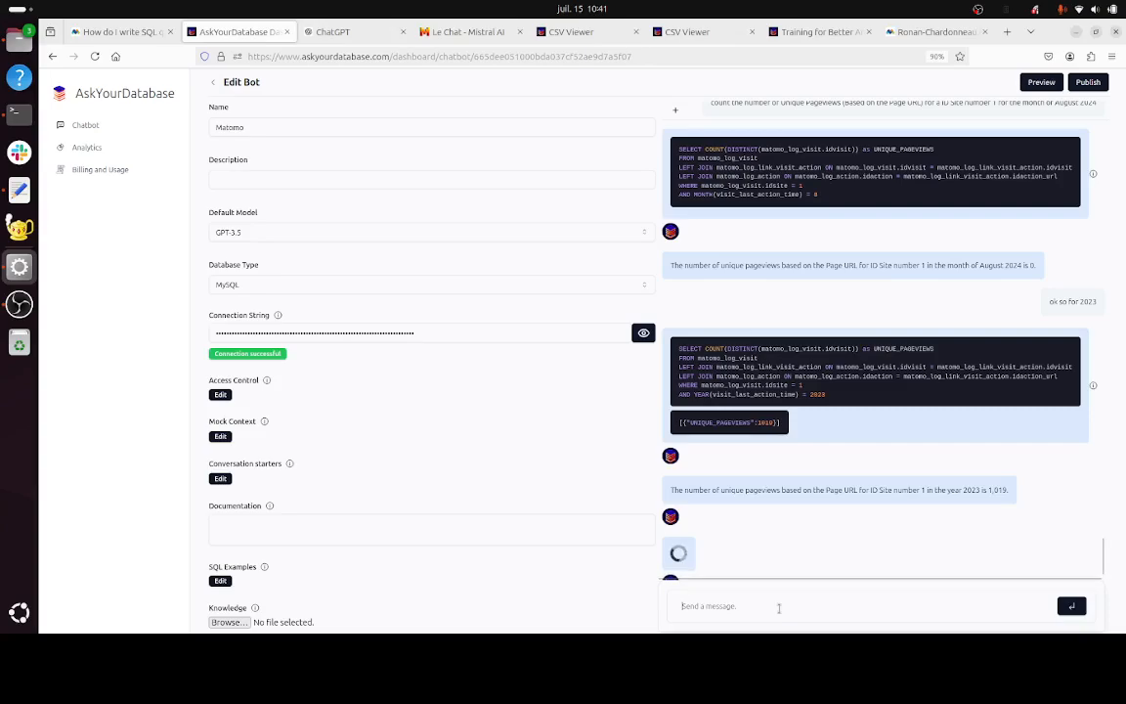
type("For")
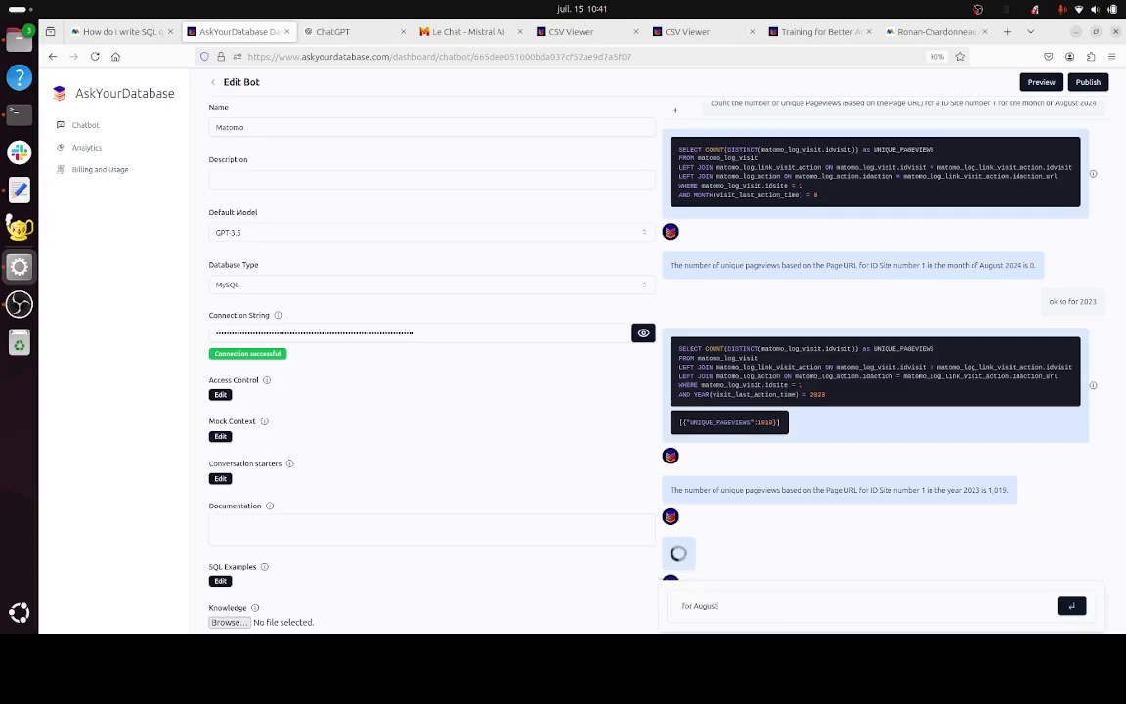
key("Return")
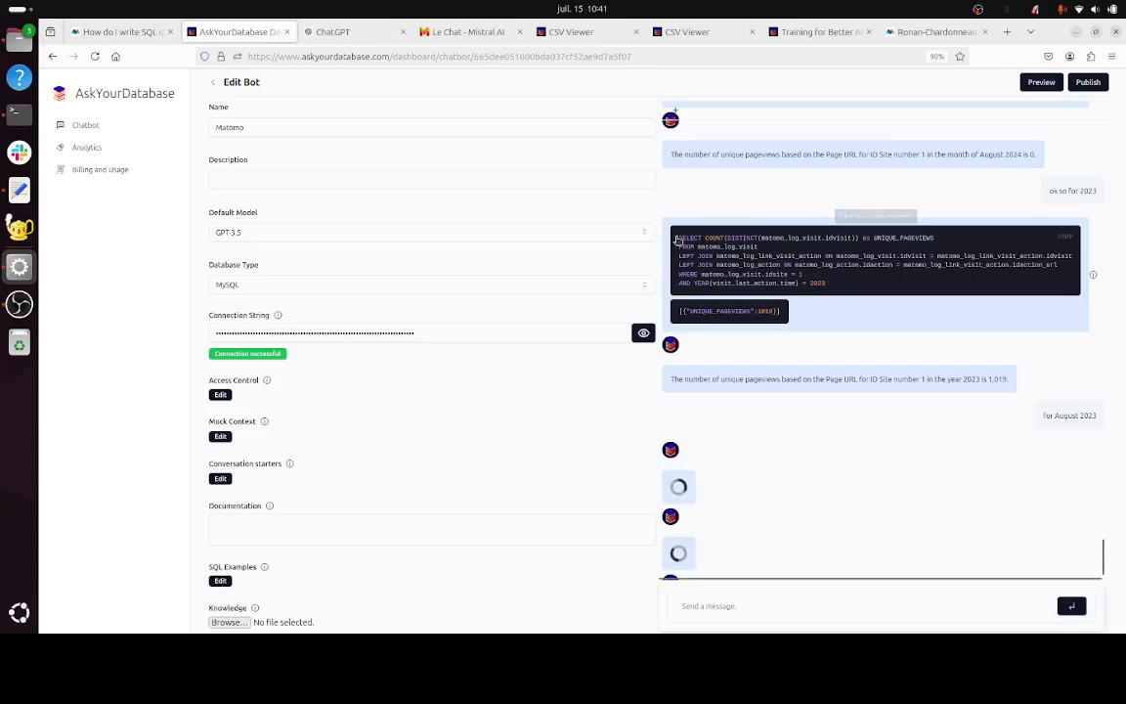
right_click(751, 287)
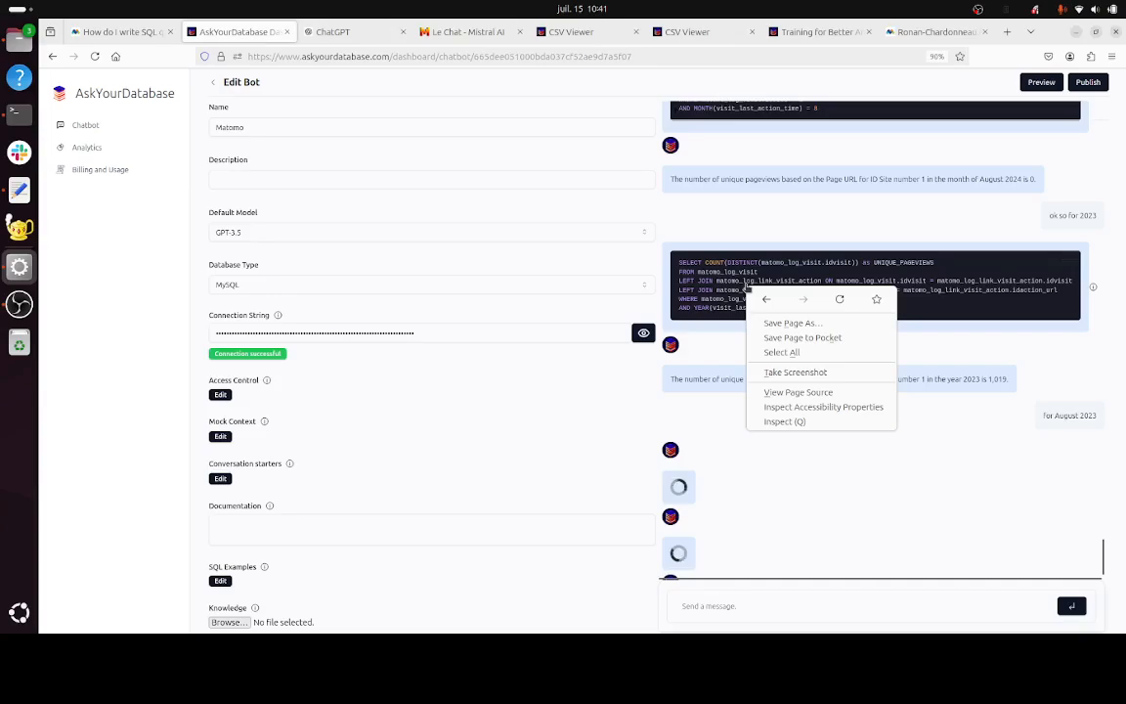
left_click(684, 291)
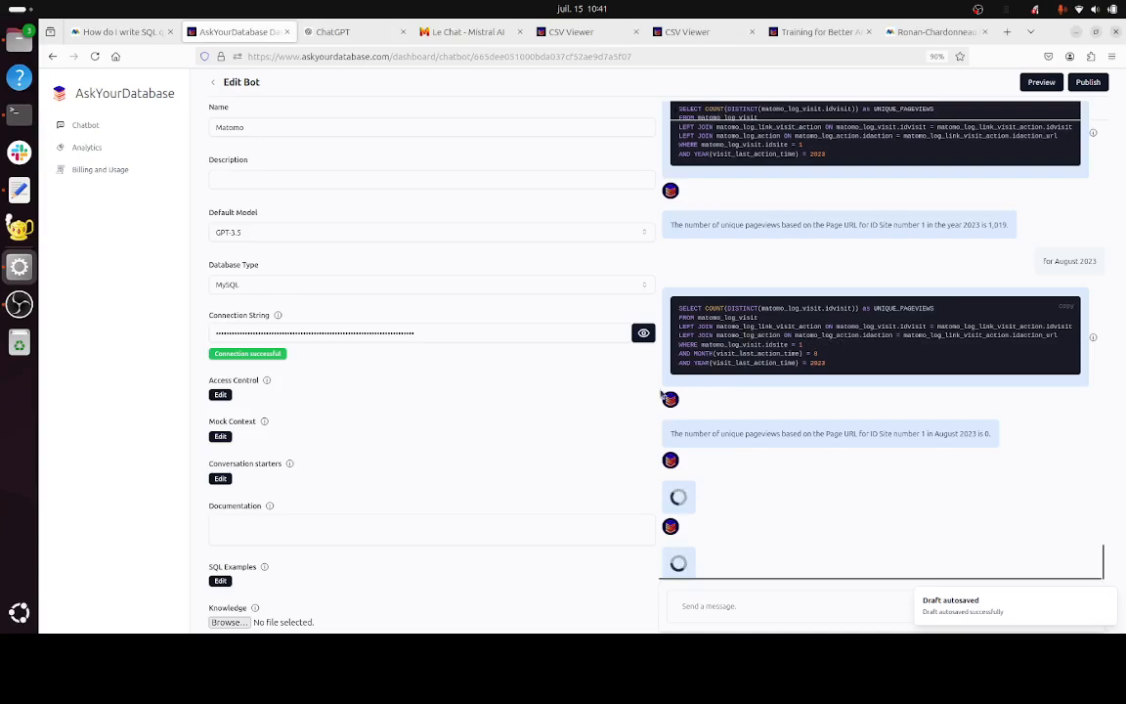
Copy the FAQ's first UNIQUE_PAGEVIEWS query for a given ID Site and replace the text editor's untitled document contents with it.
left_click(20, 192)
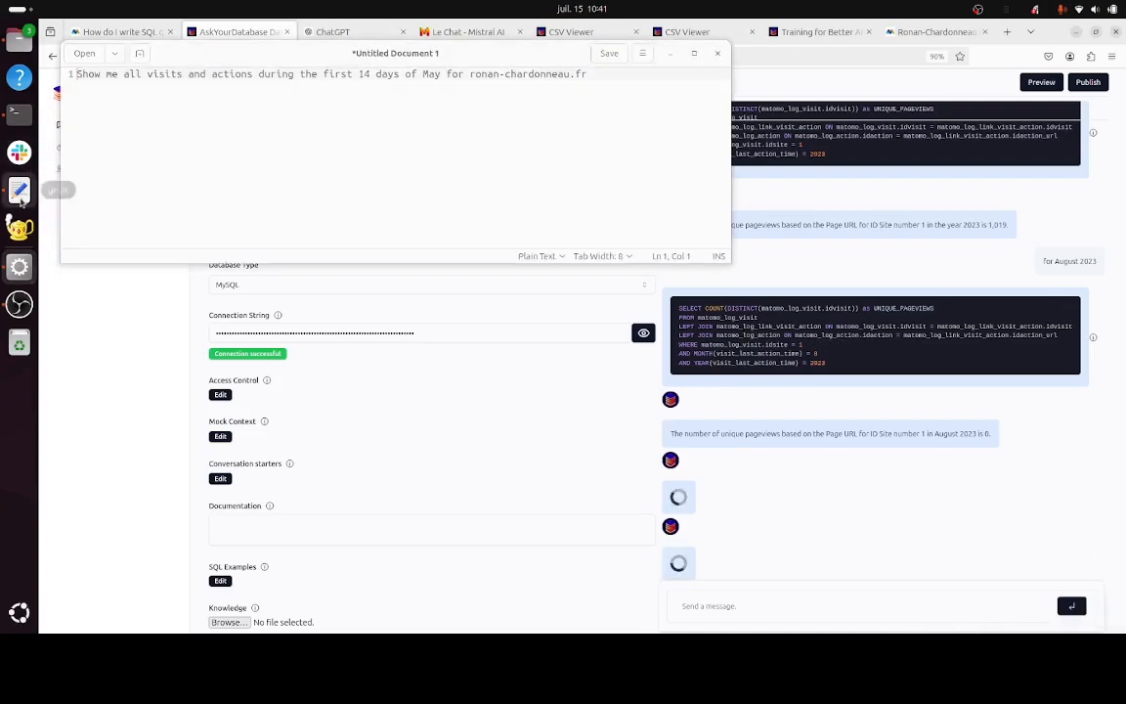
left_click(131, 33)
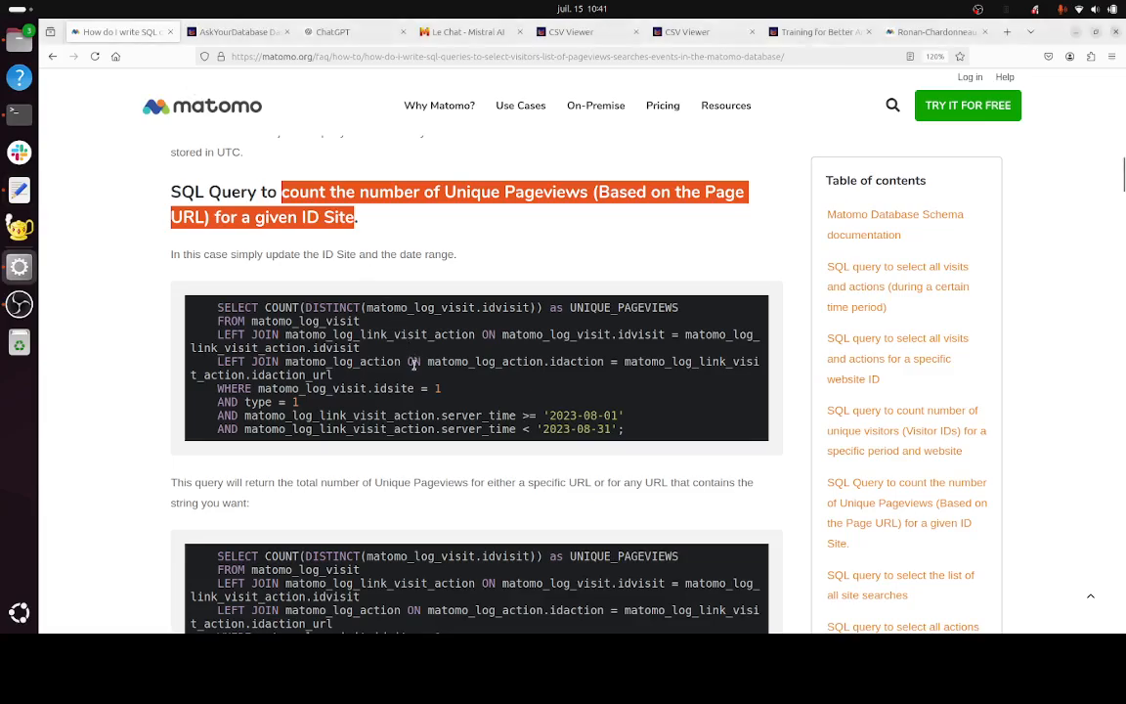
left_click_drag(616, 442, 221, 296)
key("ctrl+c")
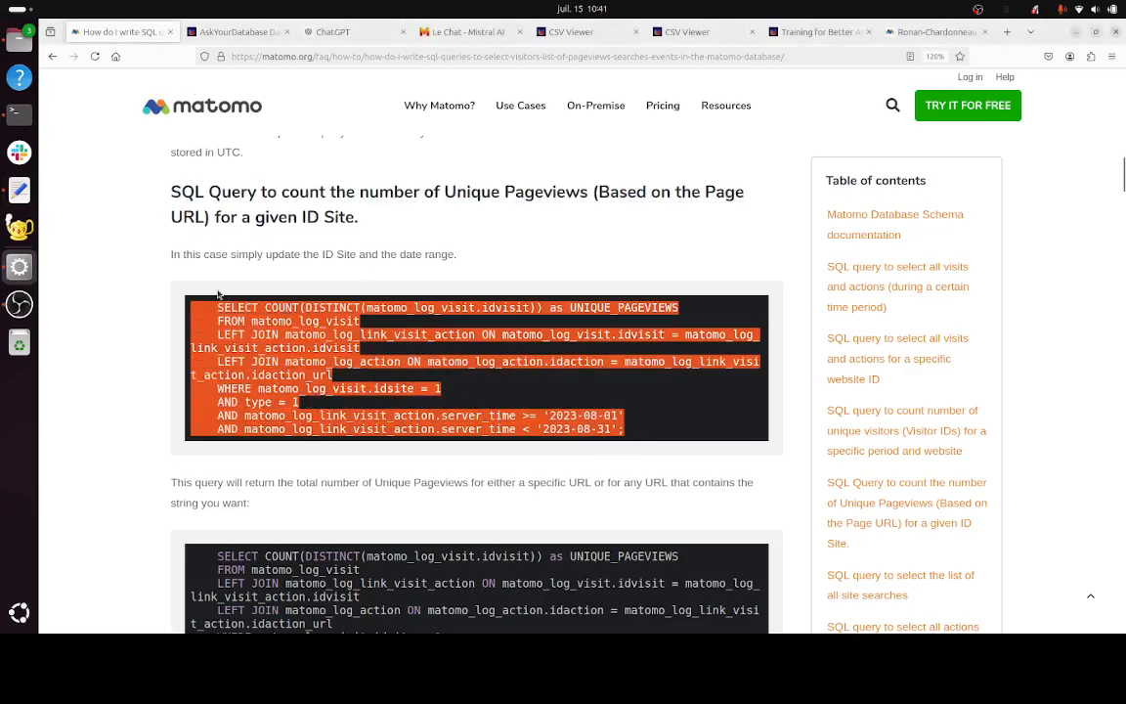
left_click(20, 189)
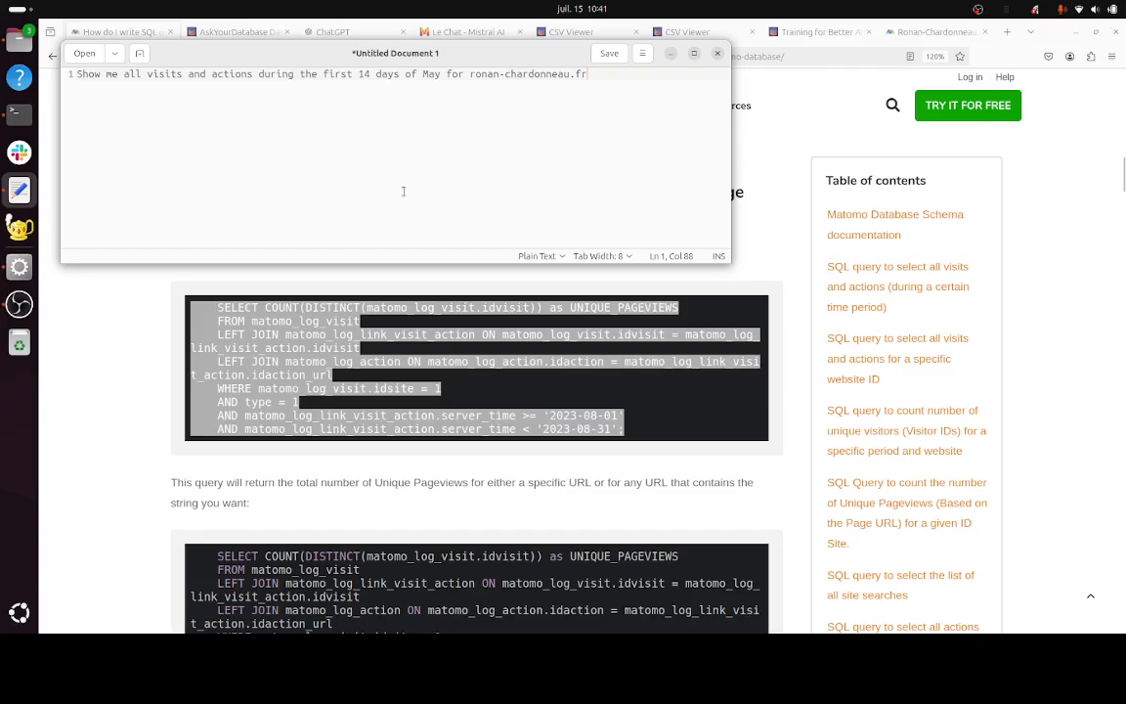
key("ctrl+a")
key("ctrl+v")
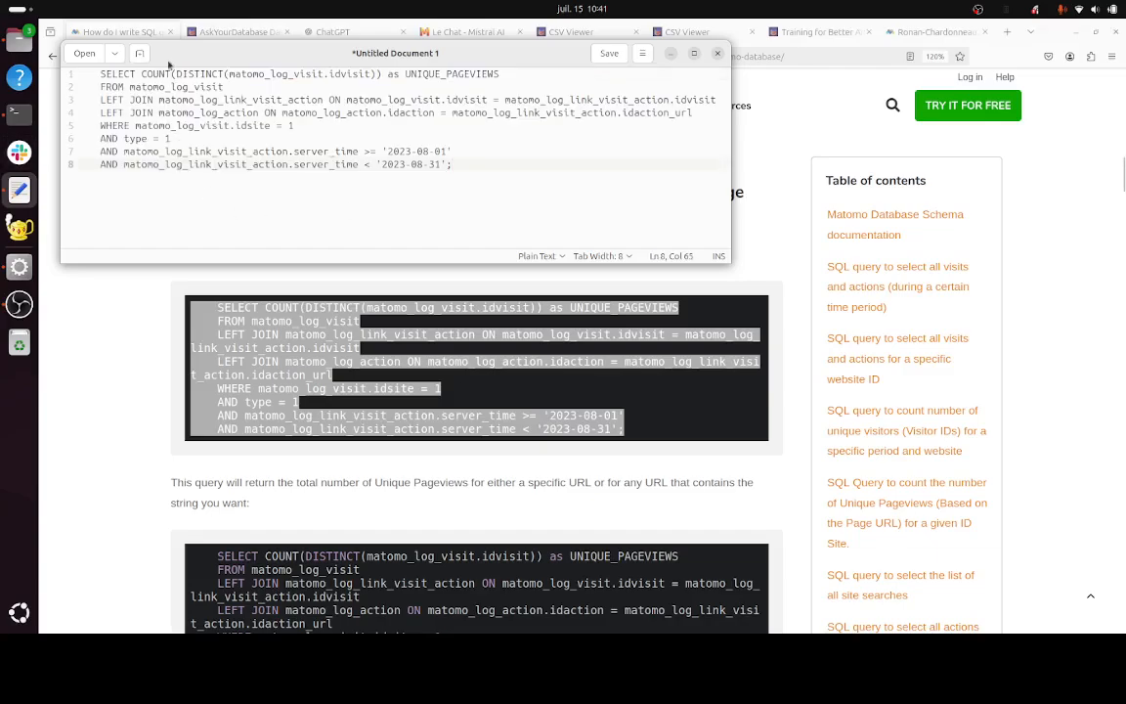
Place the text editor's copy of the FAQ query over the chatbot page and compare it with the bot's August 2023 query.
left_click(244, 32)
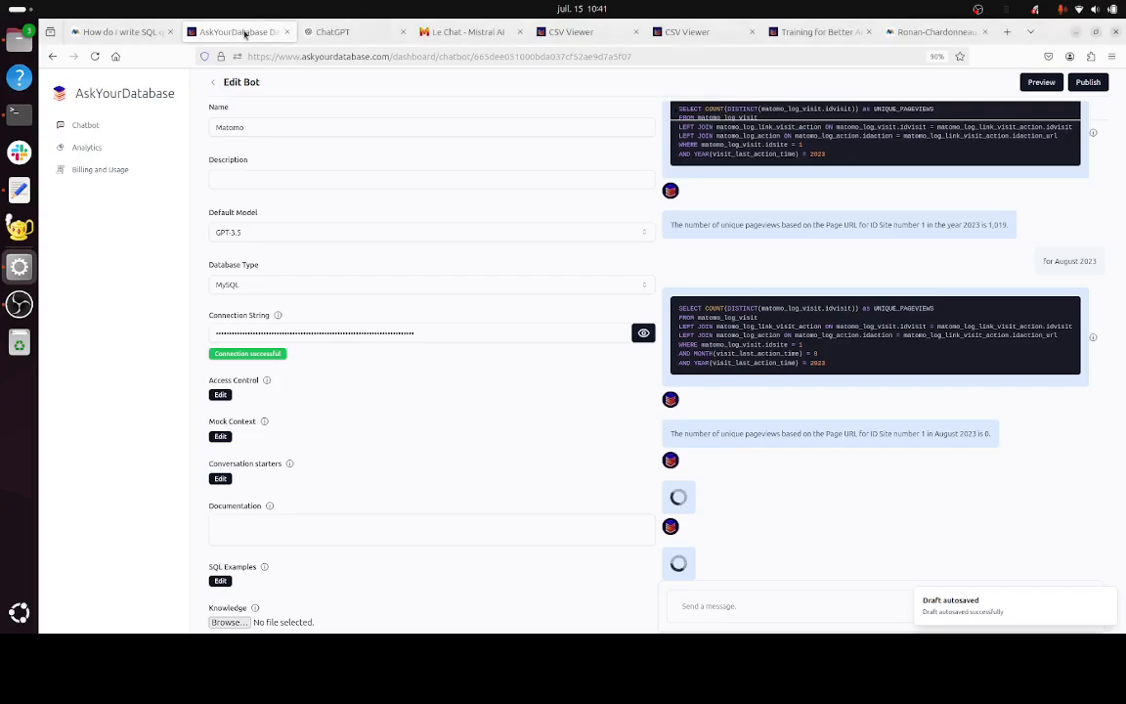
left_click(19, 185)
left_click_drag(279, 63, 681, 417)
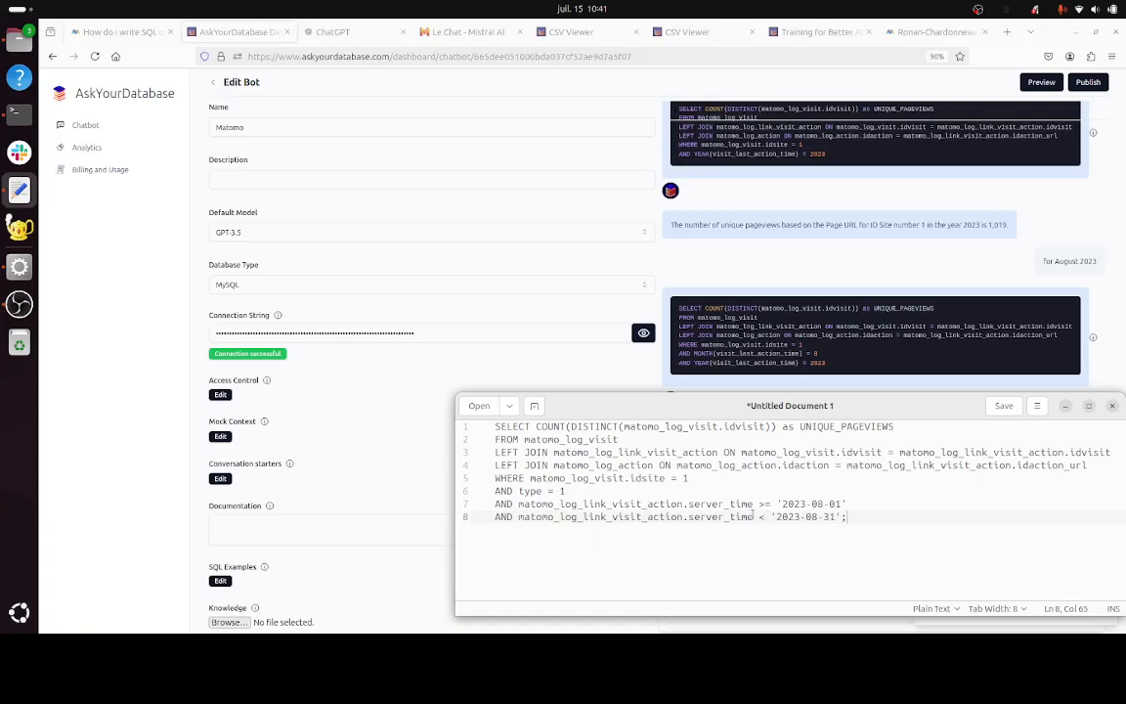
left_click_drag(651, 419, 497, 160)
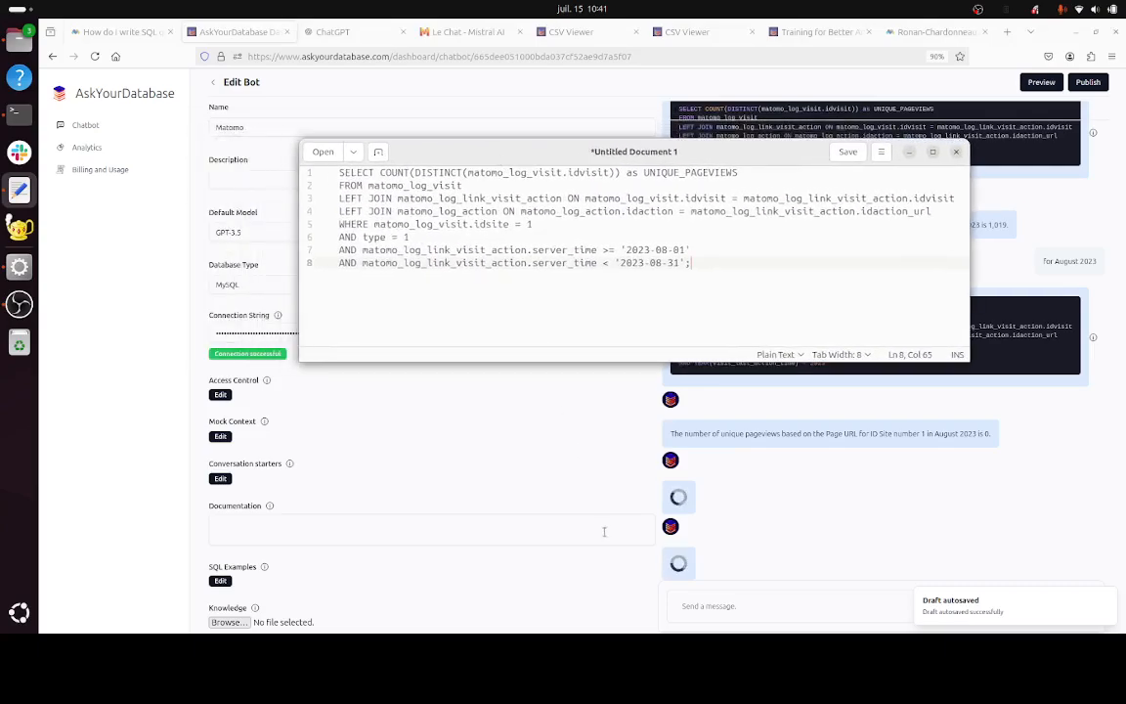
Ask the chatbot the follow-up question "ok so for July 2024".
left_click(782, 604)
type("ok")
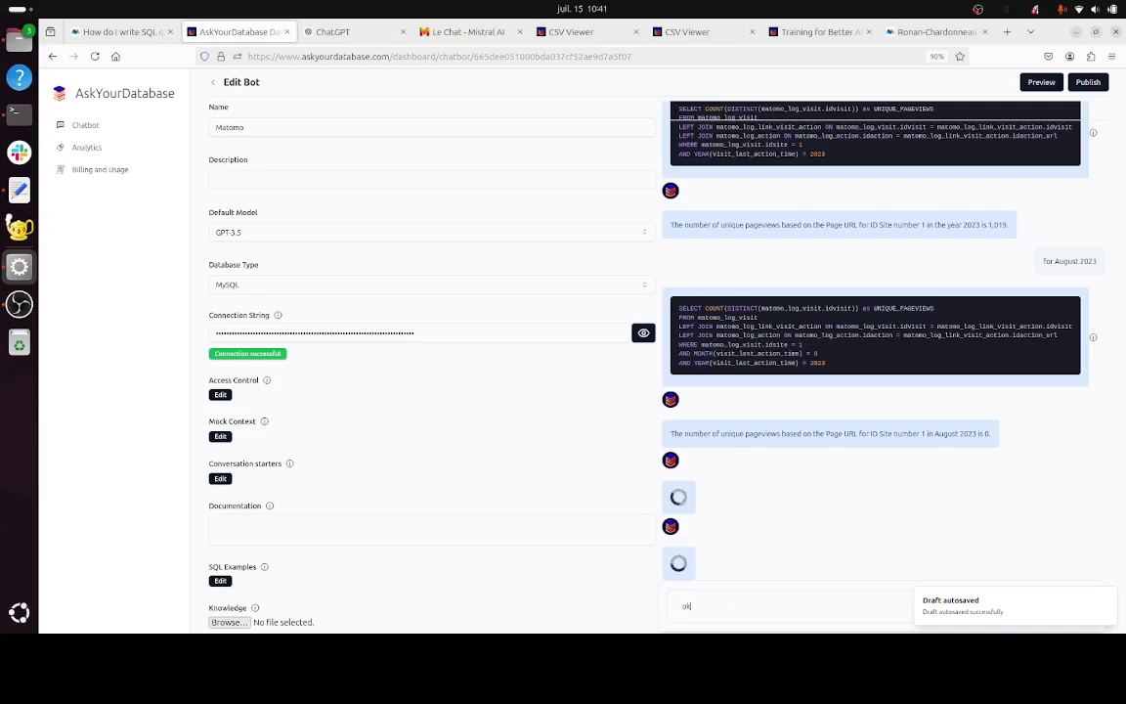
type(" sor")
key("Return")
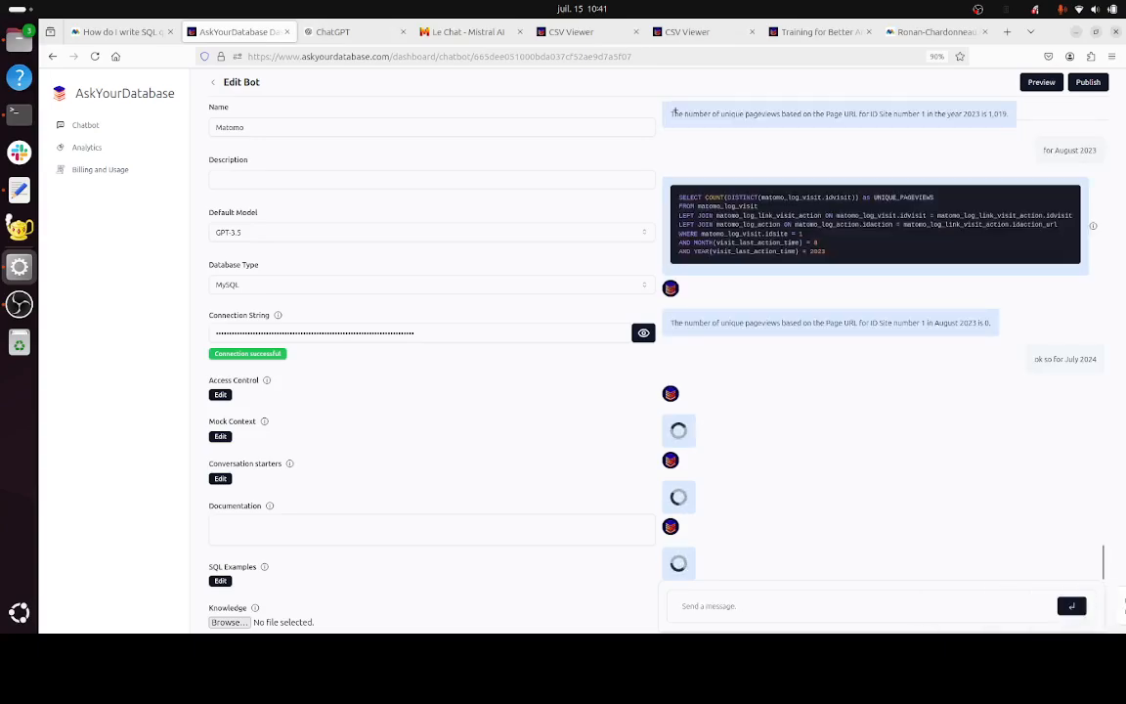
Bring the FAQ query in the text editor above the chatbot's July 2024 query and compare the two.
left_click(21, 191)
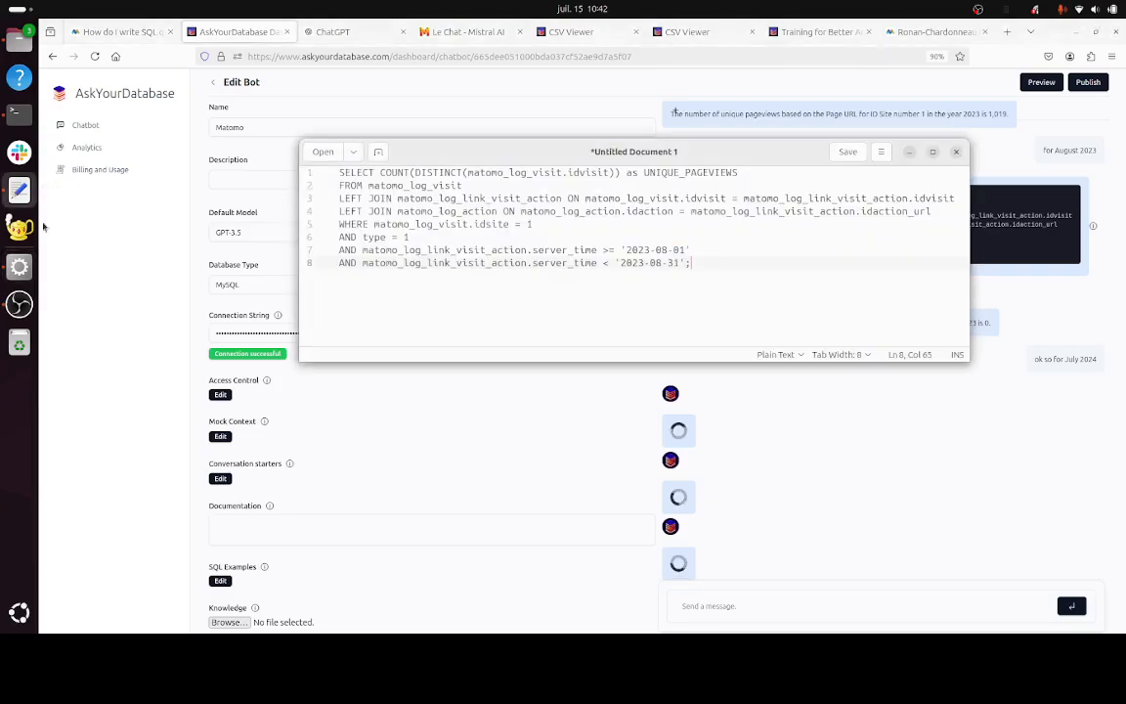
left_click_drag(591, 155, 725, 74)
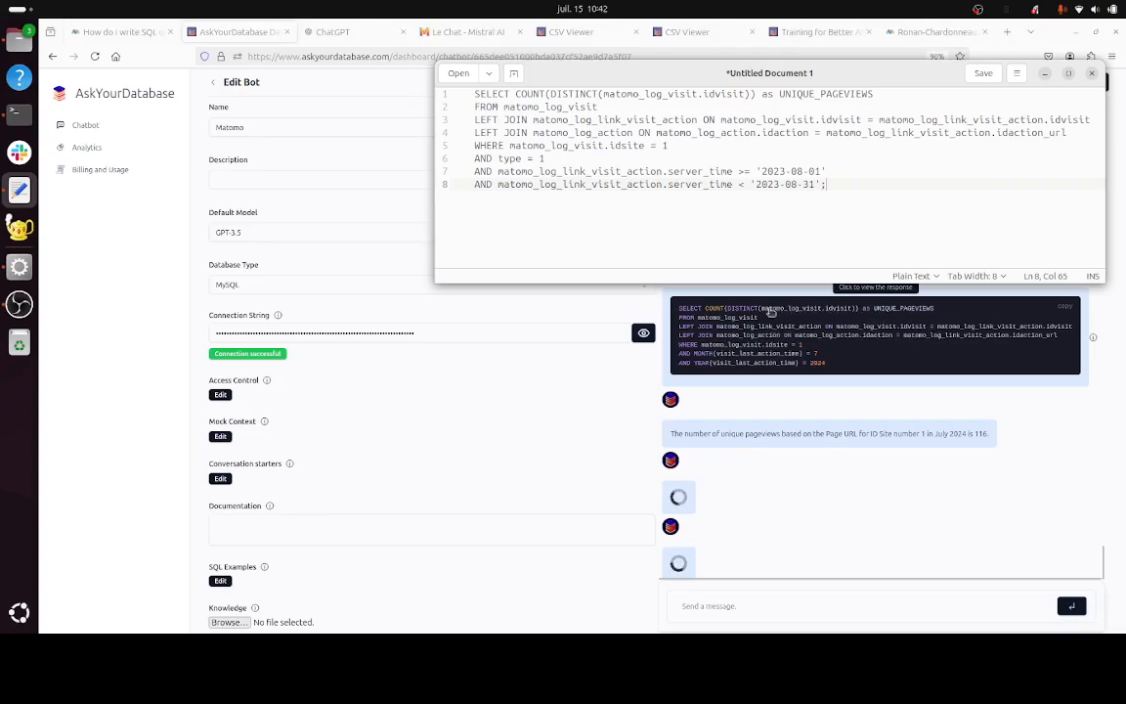
left_click(653, 361)
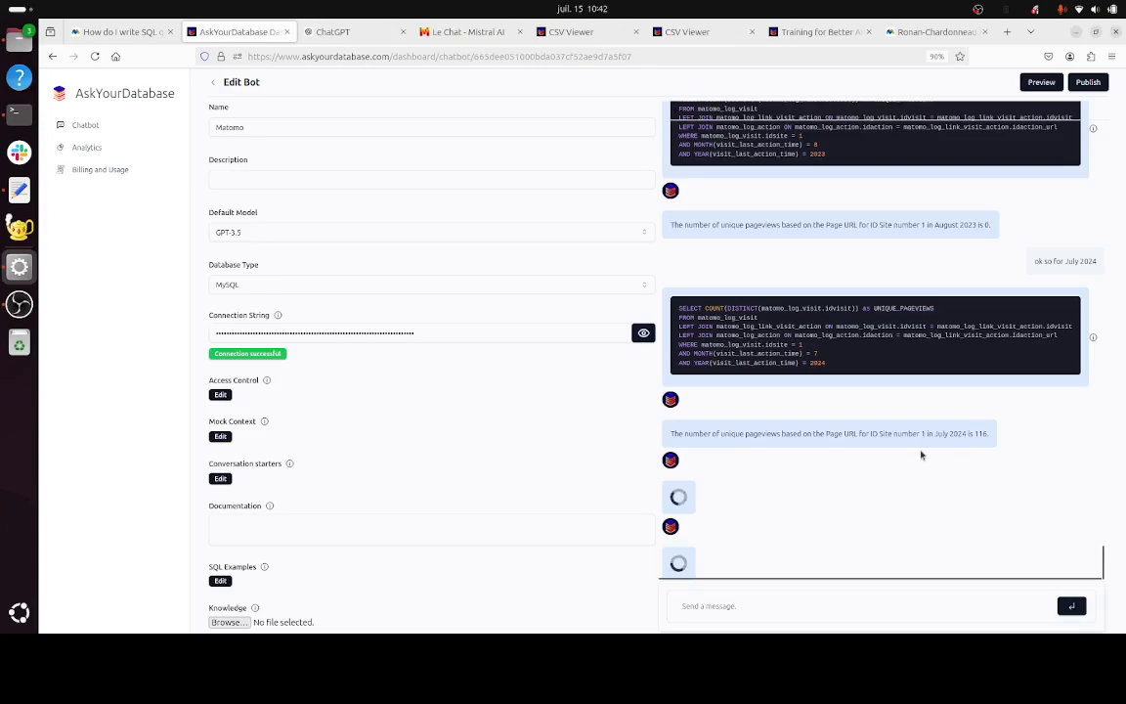
Switch to the Matomo Visits Overview and show the month of July 2024 to check its visits and unique pageviews.
left_click(928, 31)
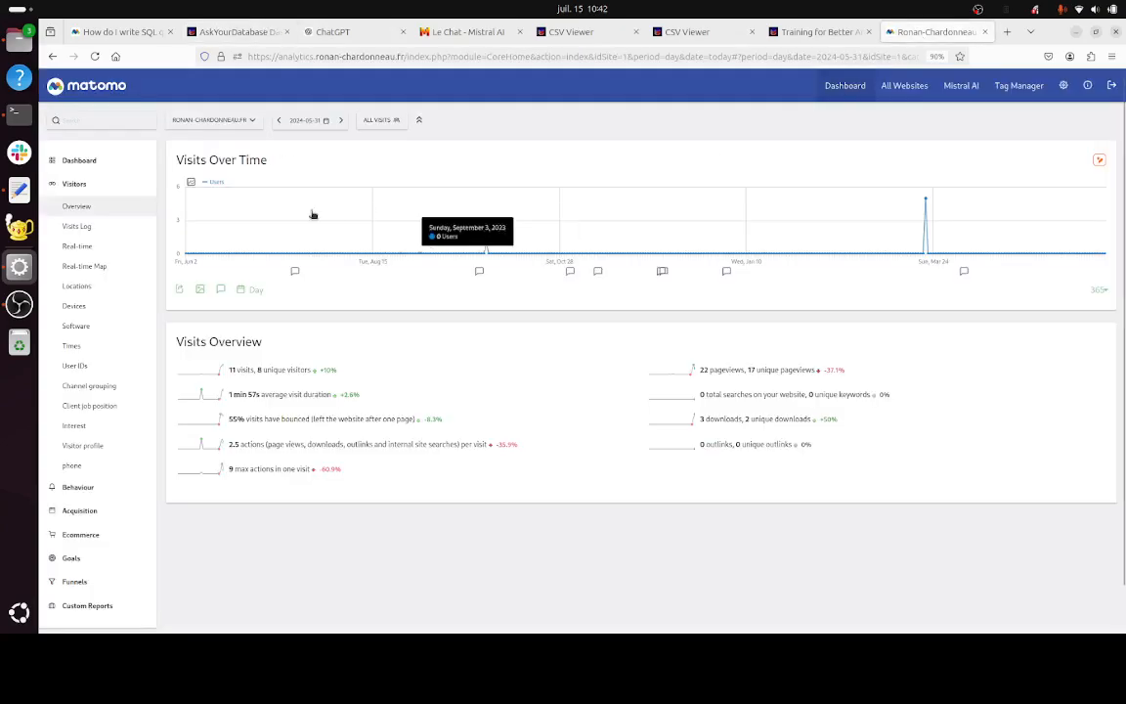
left_click(325, 119)
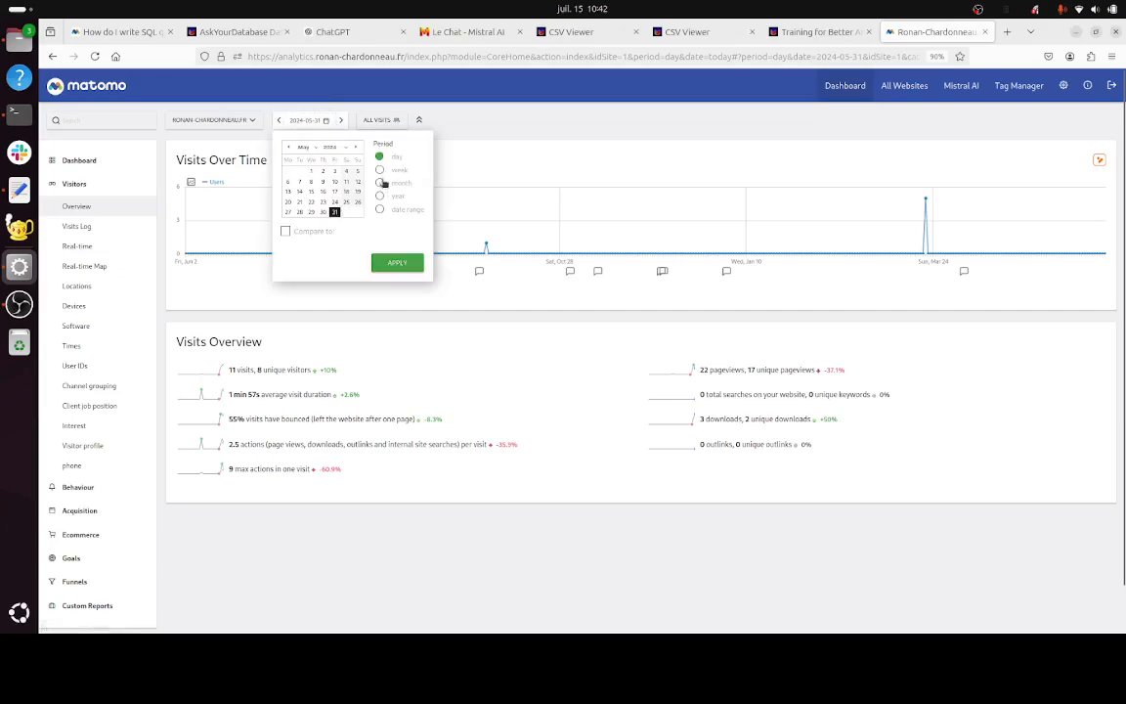
left_click(380, 183)
left_click(358, 147)
left_click(359, 147)
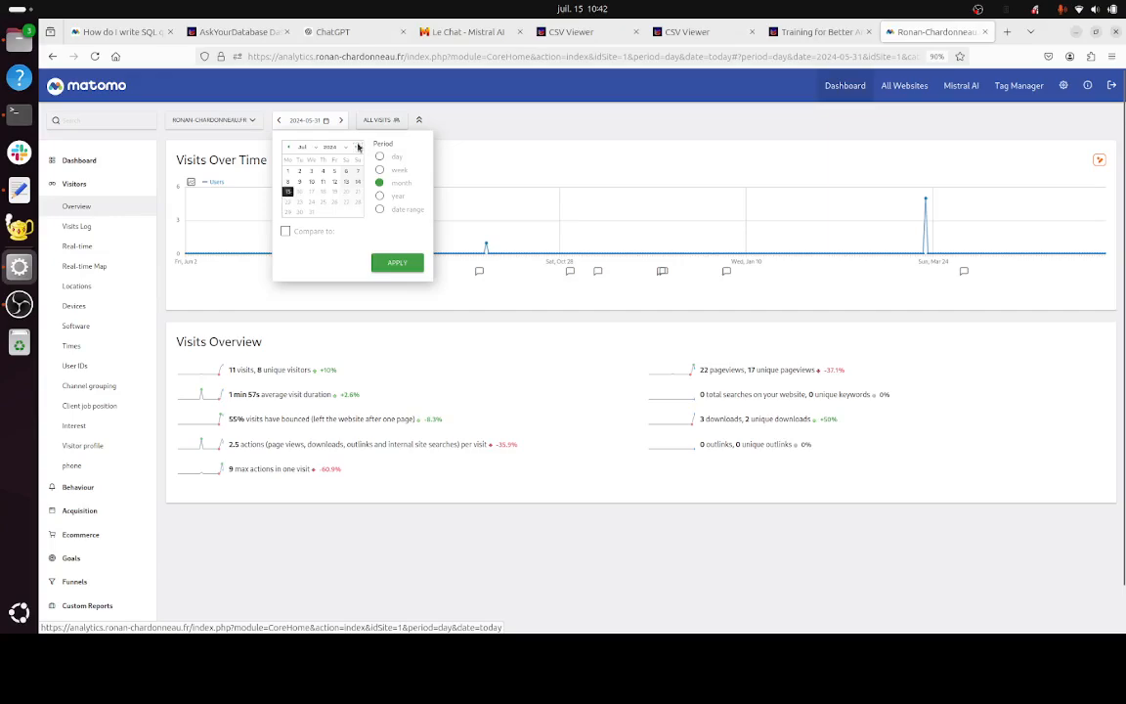
left_click(342, 183)
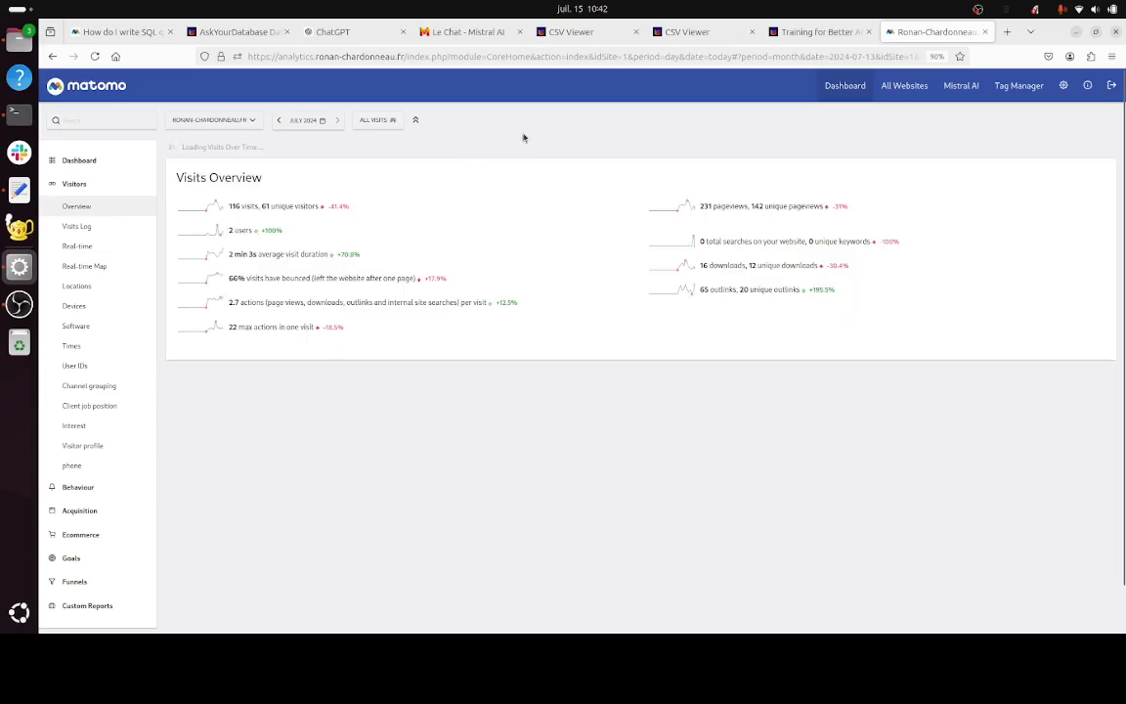
Return to the Matomo FAQ on SQL queries and look through its remaining example queries as possible training material.
left_click(237, 31)
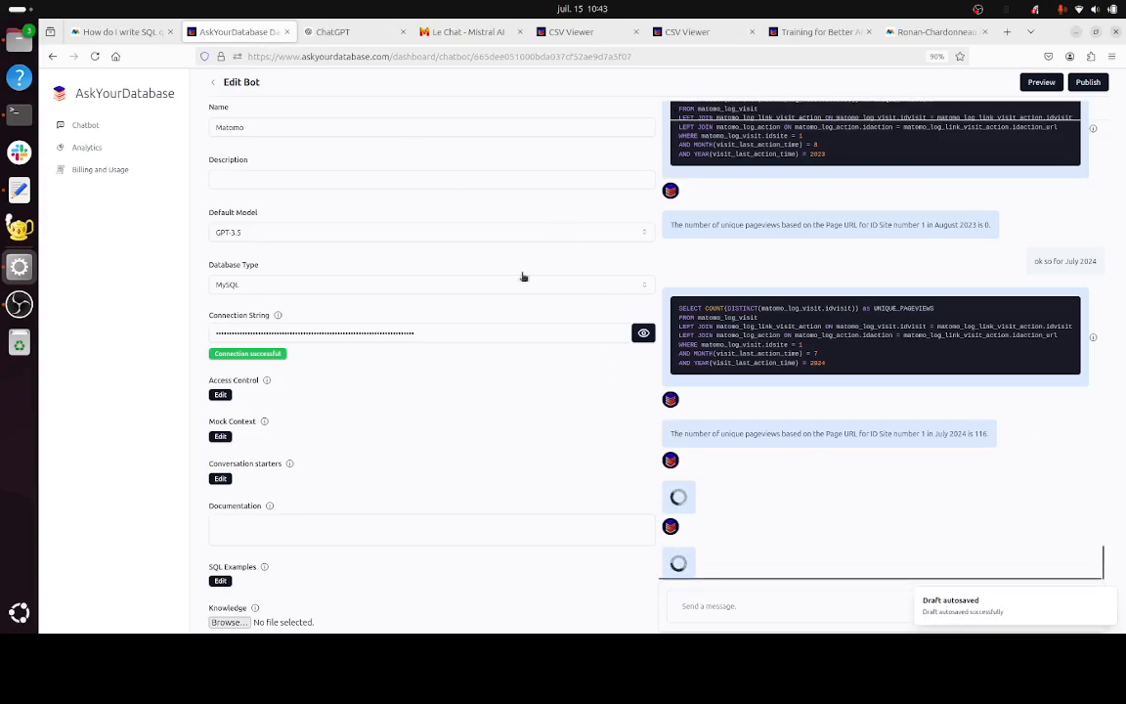
left_click(115, 31)
scroll(446, 339, "down", 3)
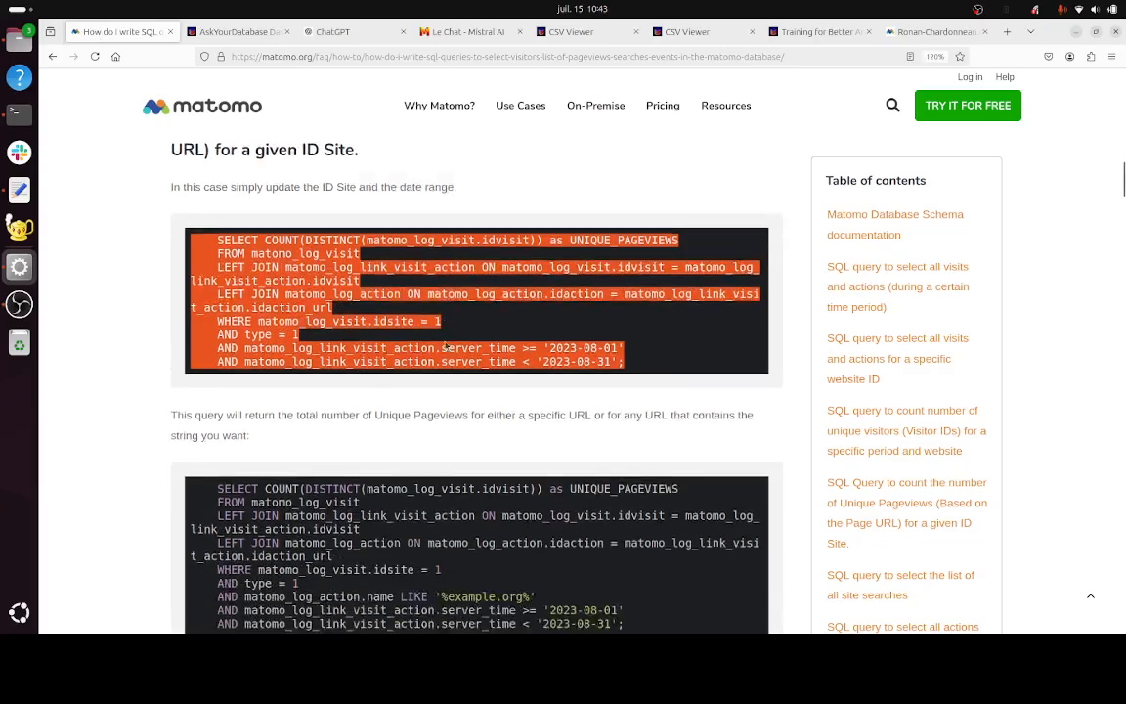
scroll(446, 339, "down", 20)
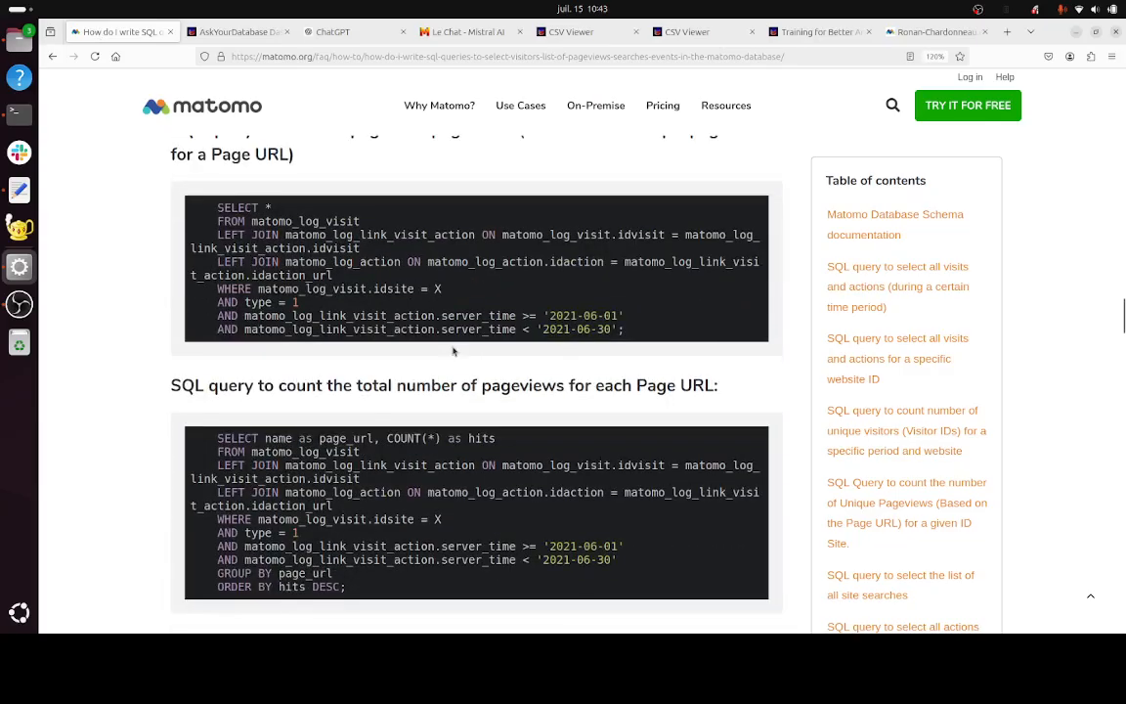
scroll(453, 344, "down", 20)
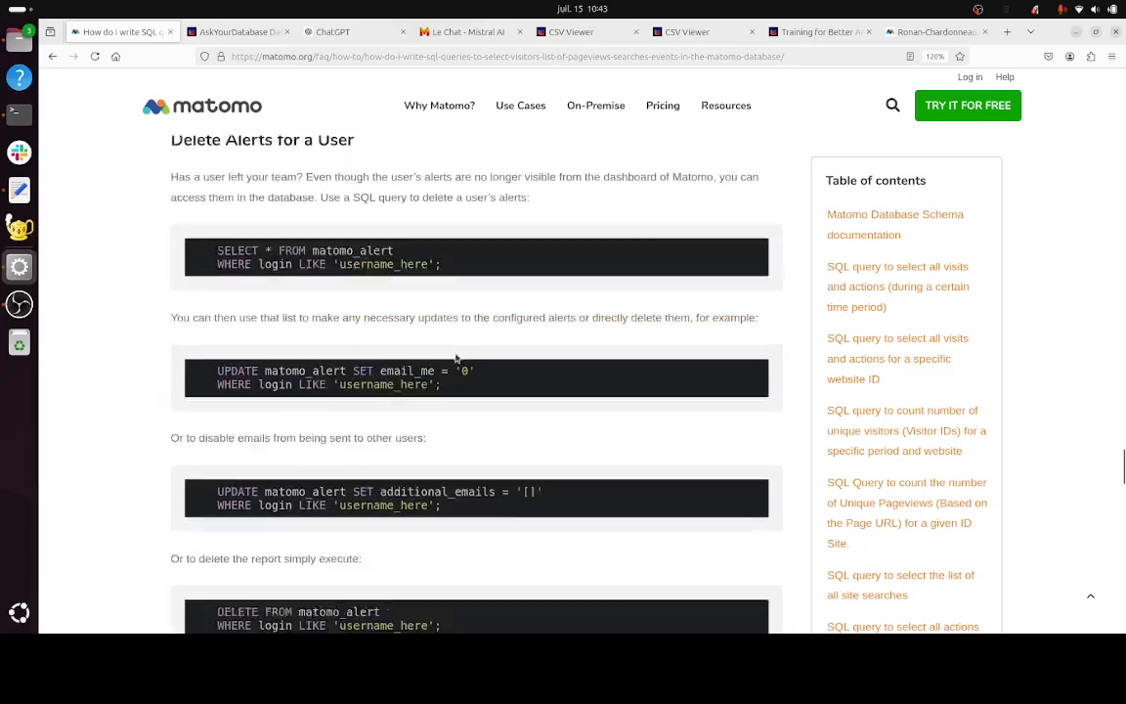
scroll(456, 355, "down", 20)
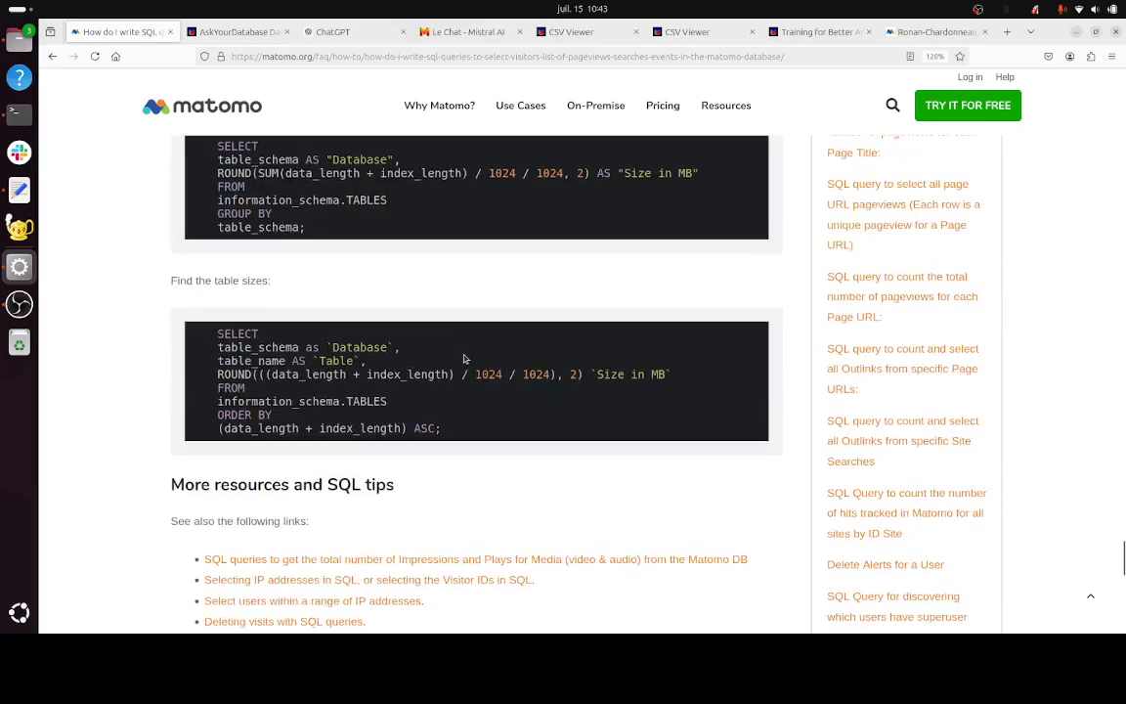
scroll(463, 355, "down", 5)
scroll(469, 358, "up", 5)
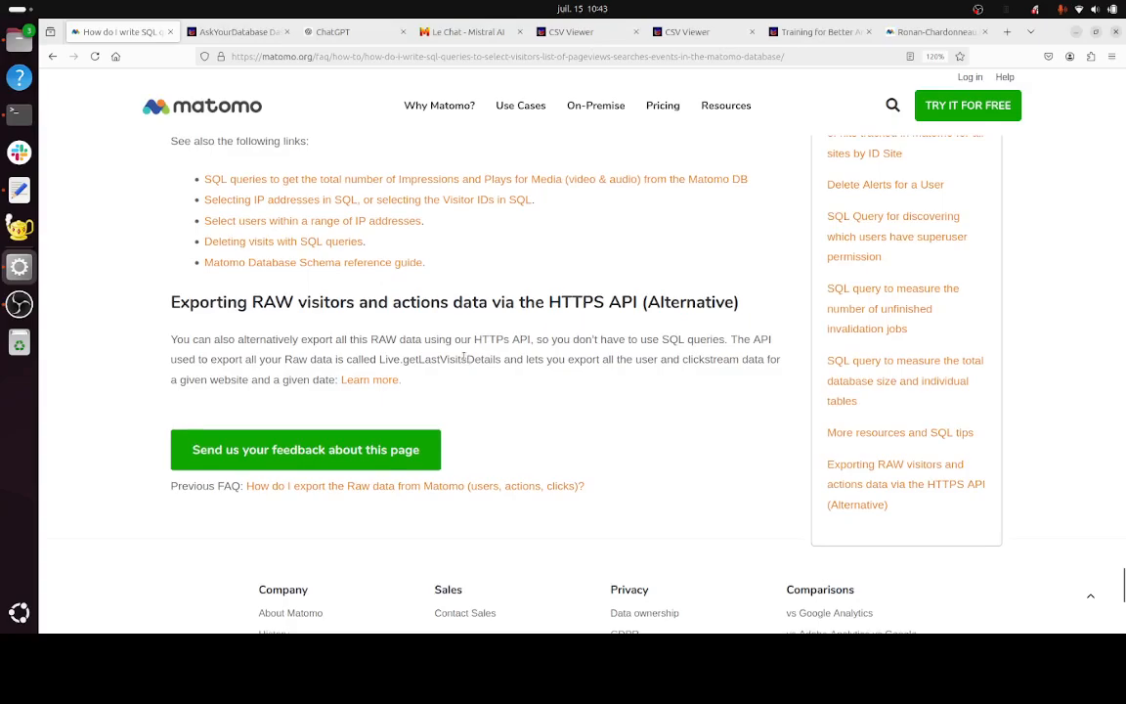
scroll(464, 356, "up", 6)
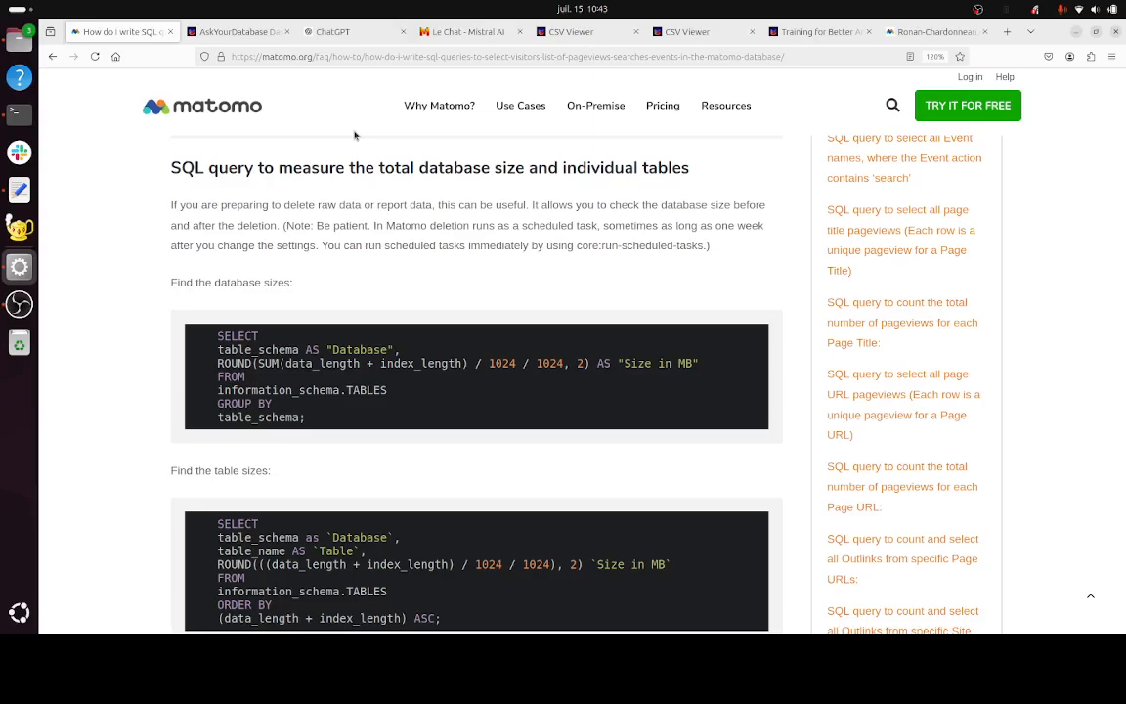
scroll(355, 136, "up", 15)
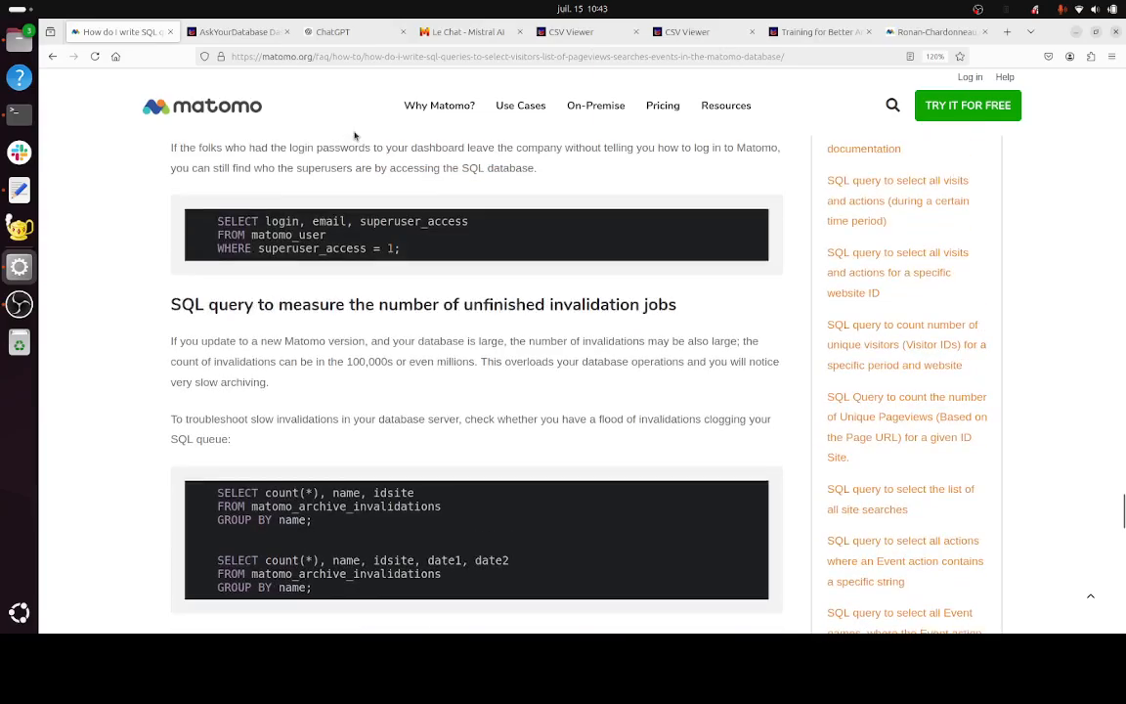
scroll(355, 136, "up", 10)
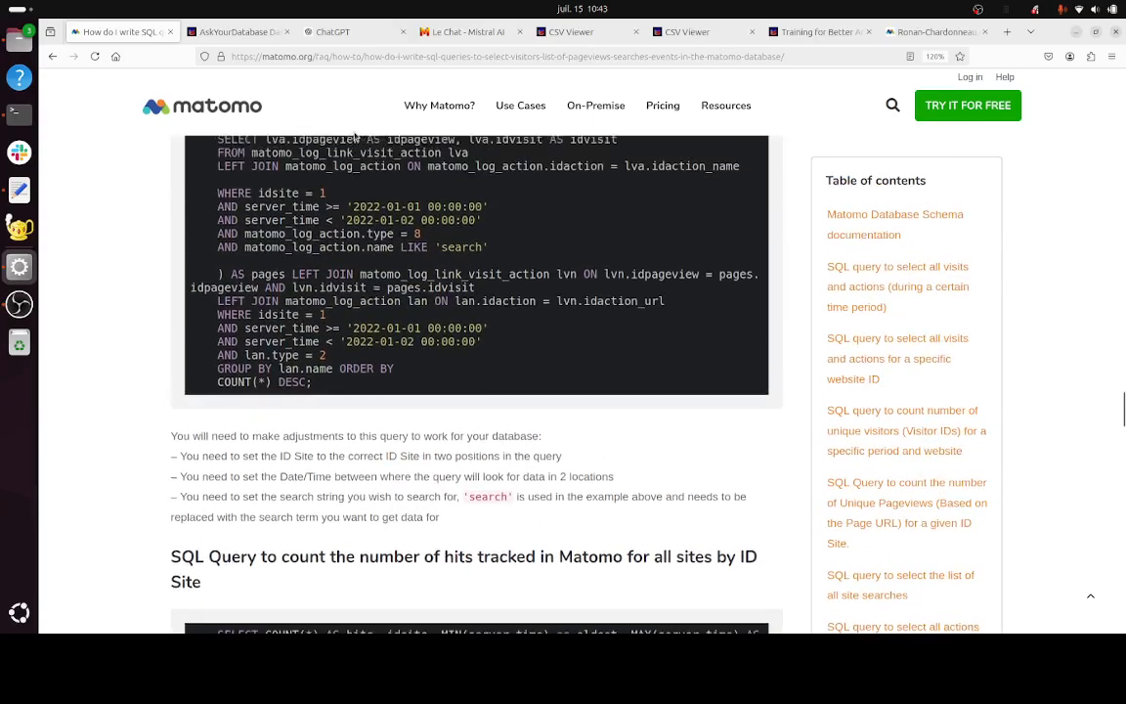